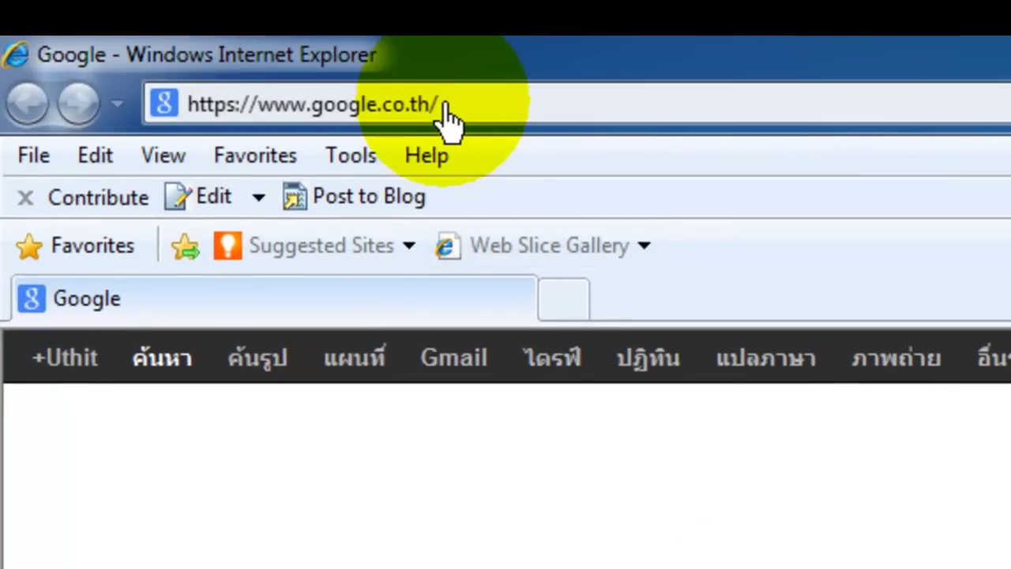
left_click(438, 103)
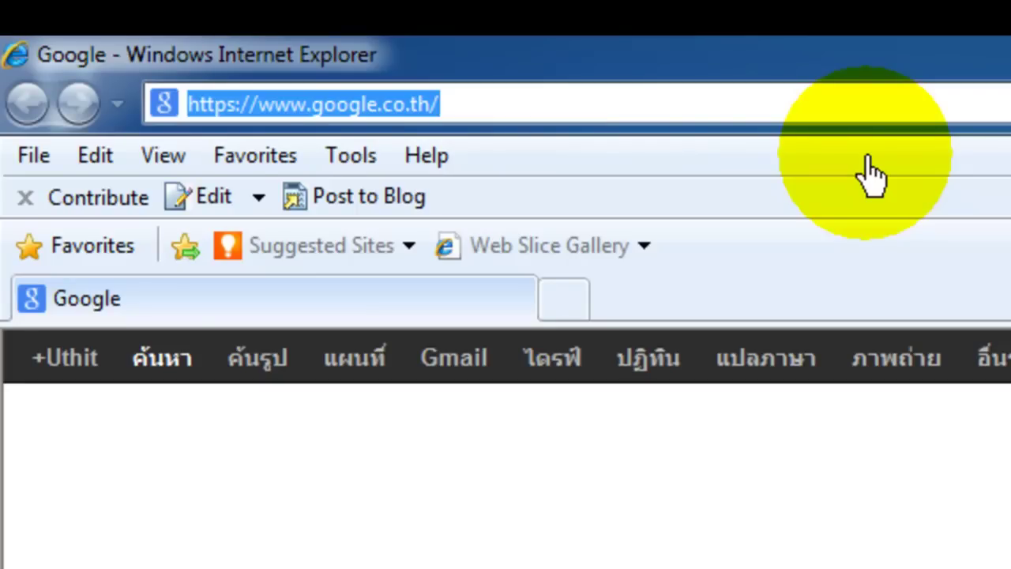
type("www.ow")
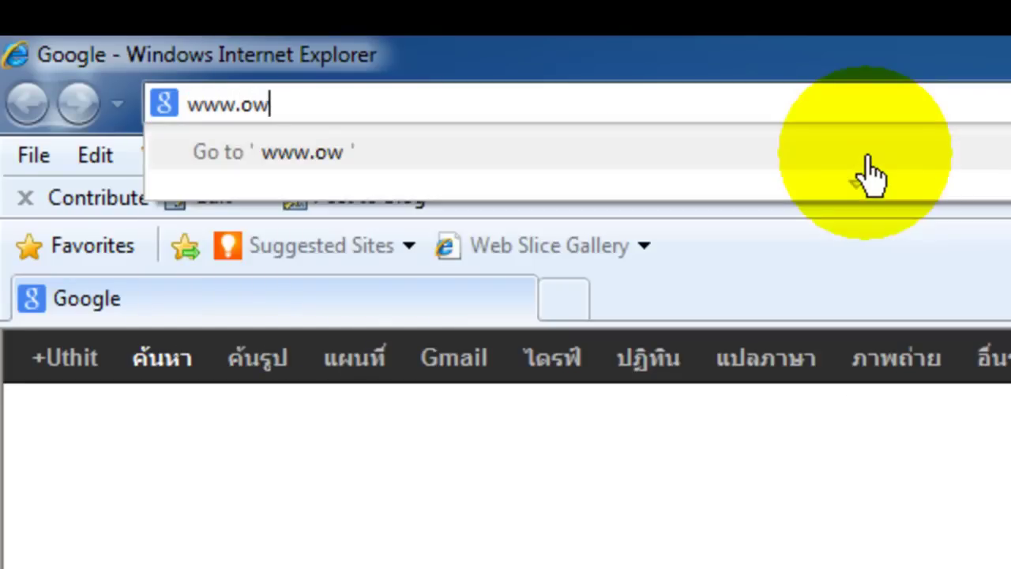
key("BackSpace")
key("BackSpace")
type("word")
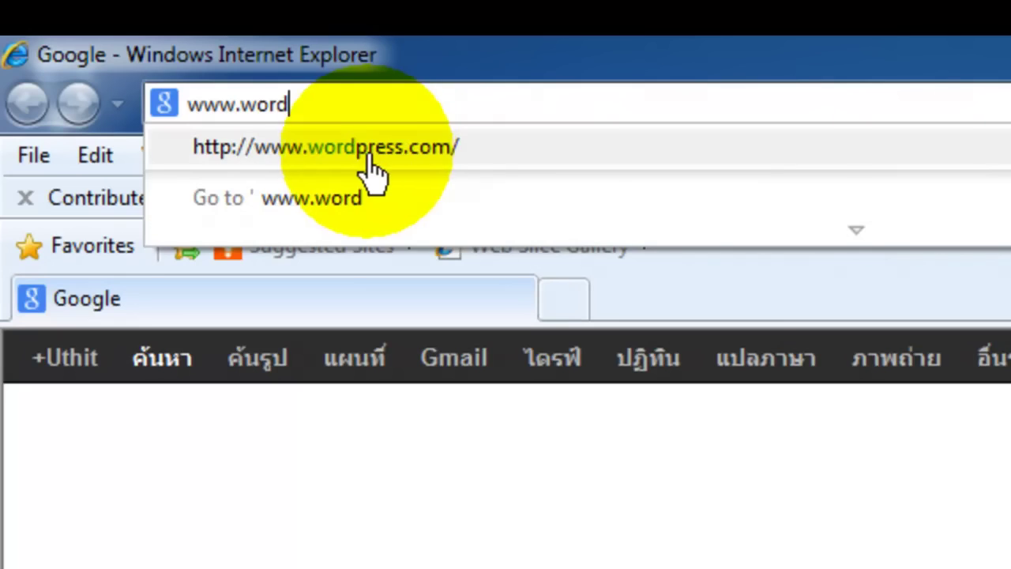
left_click(326, 150)
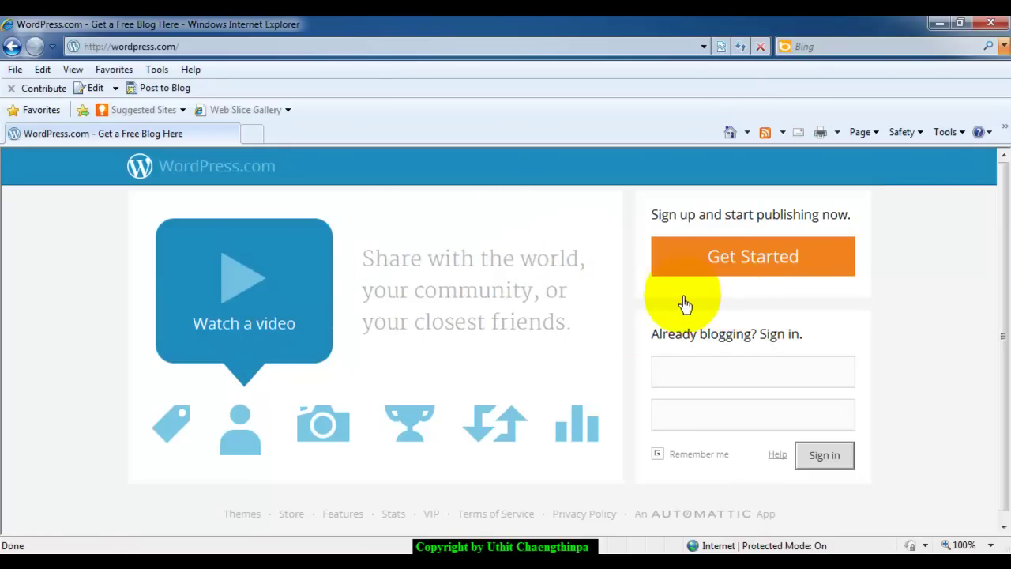
Start a new blog with the orange Get Started button on the WordPress.com home page
left_click(773, 266)
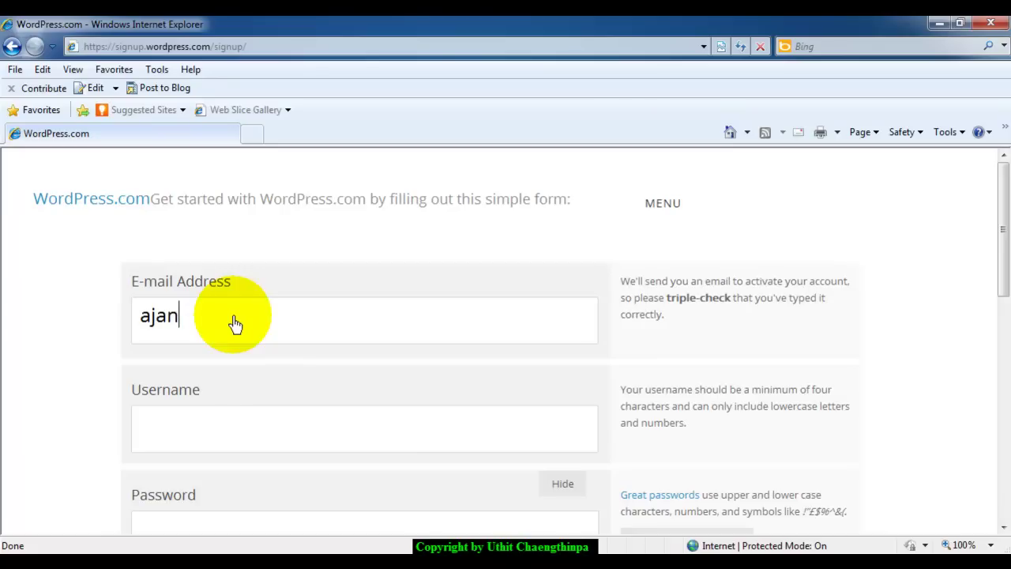
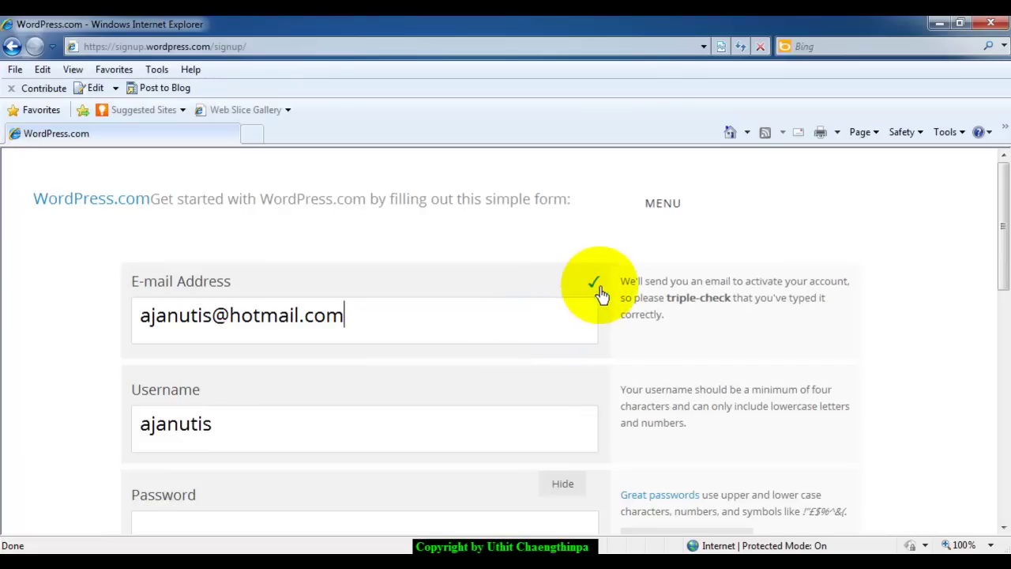
Enter the account e-mail address and a username on the sign-up form
mouse_move(588, 290)
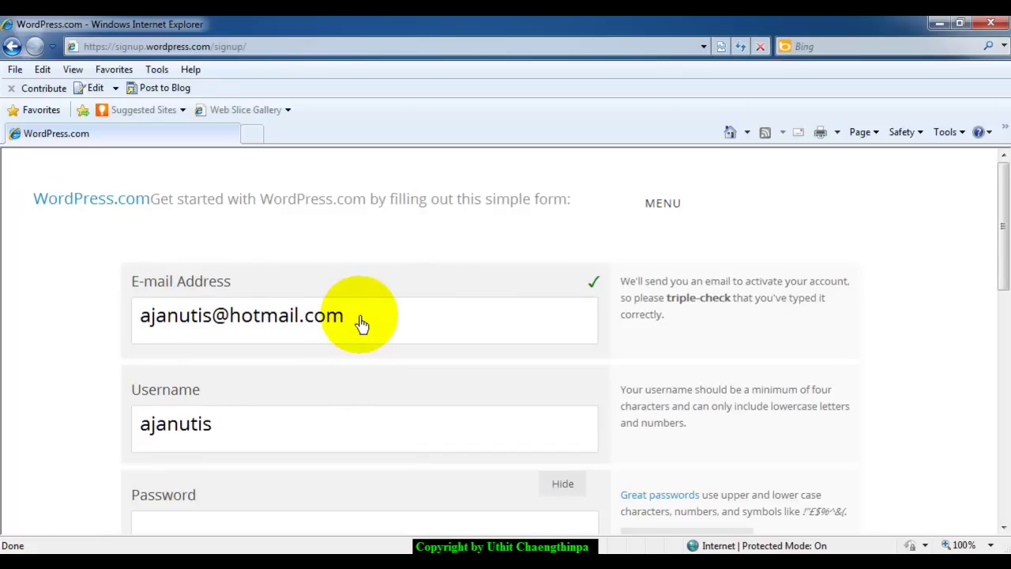
scroll(361, 322, "down", 3)
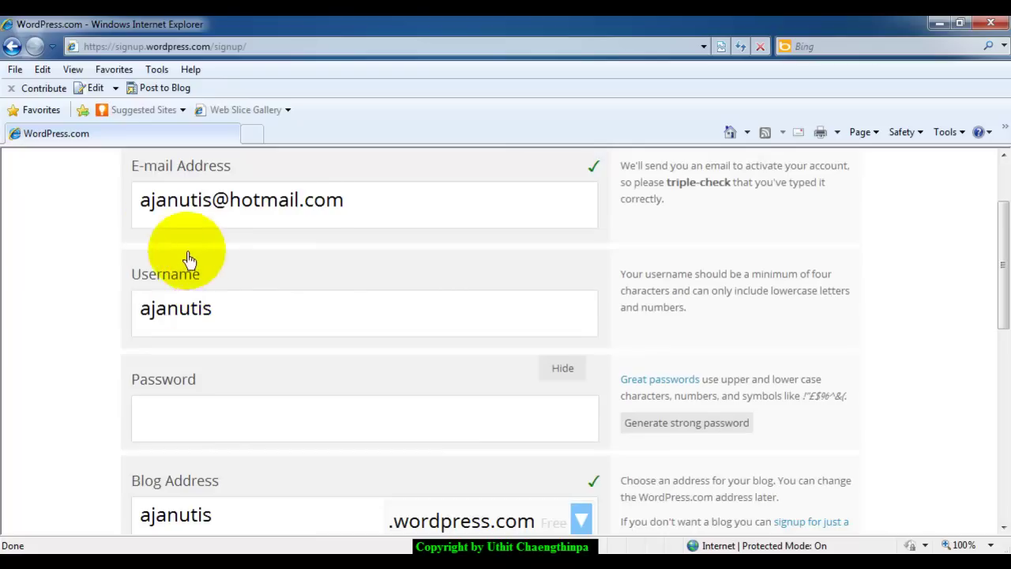
Type a first account password with its characters shown; it gets flagged as too common
double_click(229, 311)
left_click(229, 309)
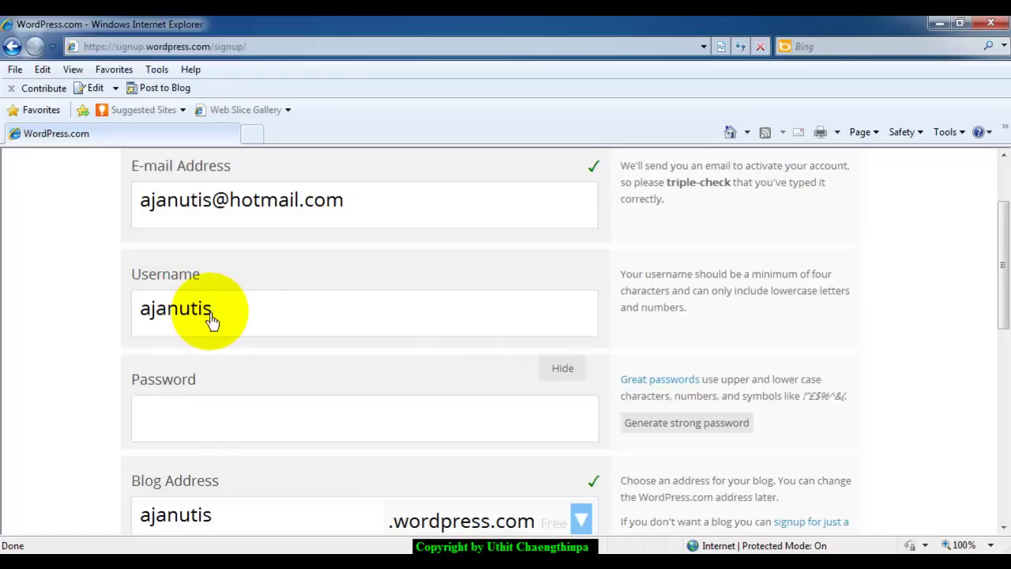
scroll(237, 325, "down", 3)
left_click(290, 307)
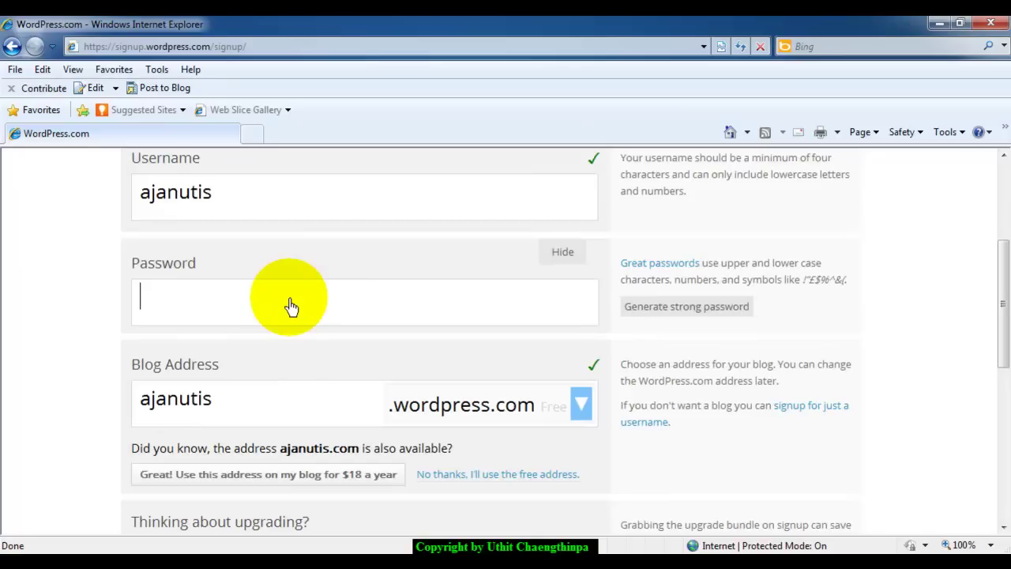
scroll(291, 307, "up", 2)
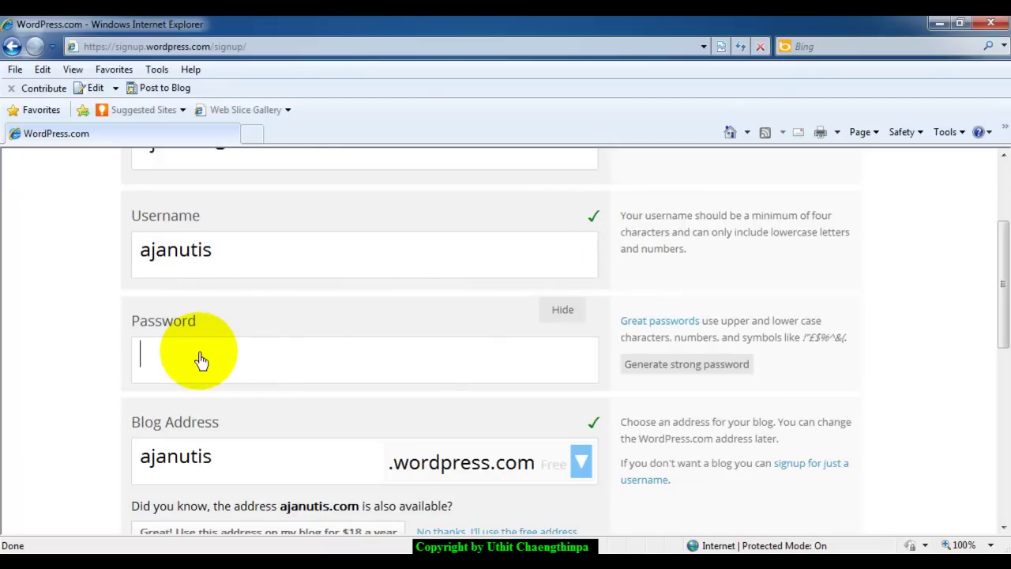
type("3")
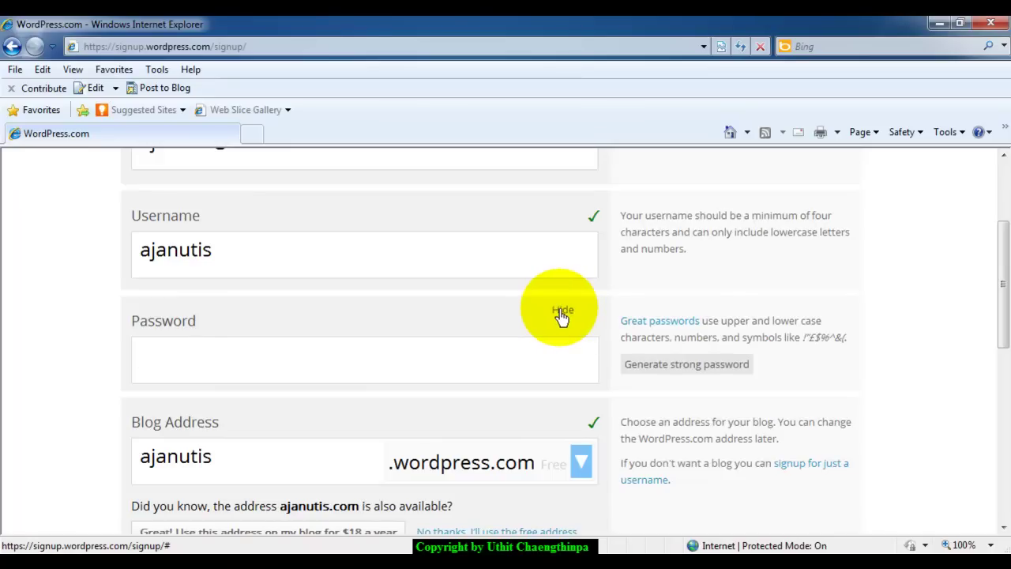
left_click(561, 312)
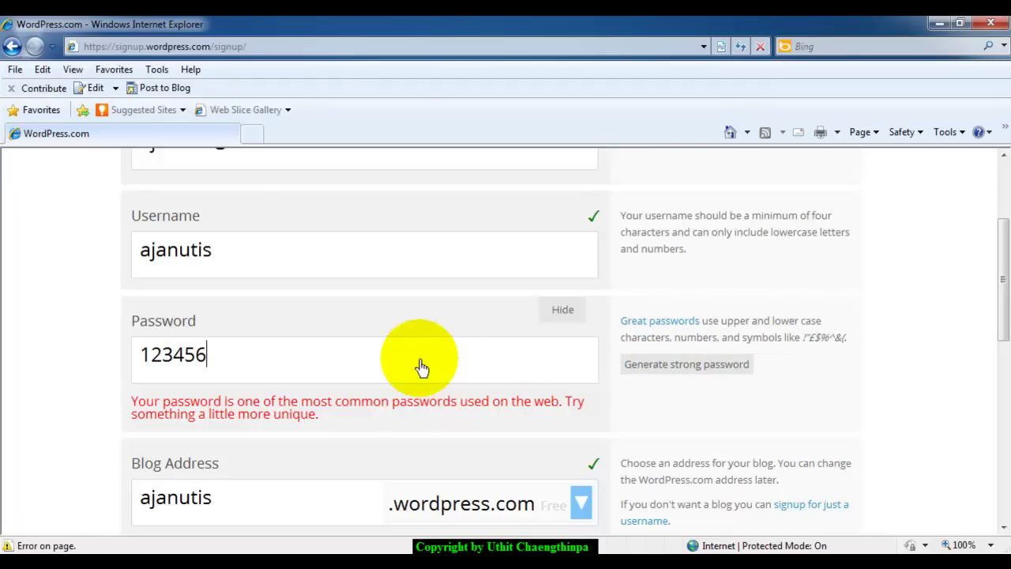
Replace the common password with a longer one the form reports can be saved
left_click_drag(255, 363, 140, 363)
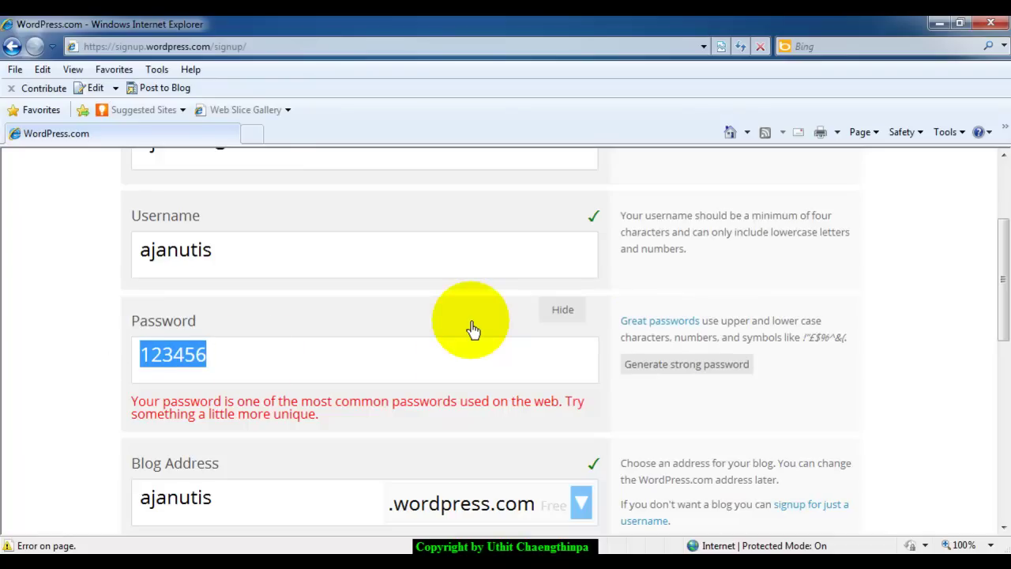
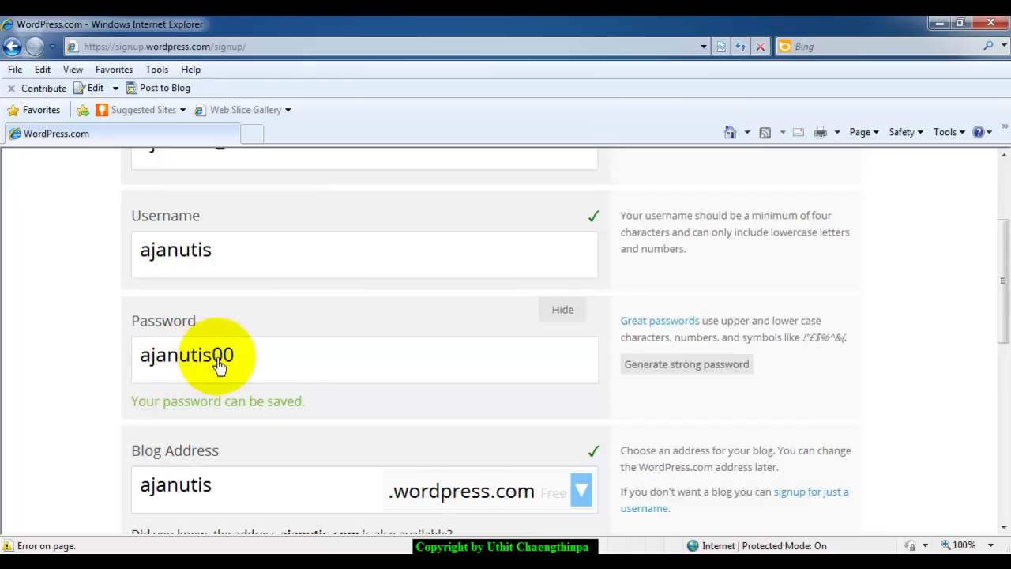
scroll(218, 362, "down", 1)
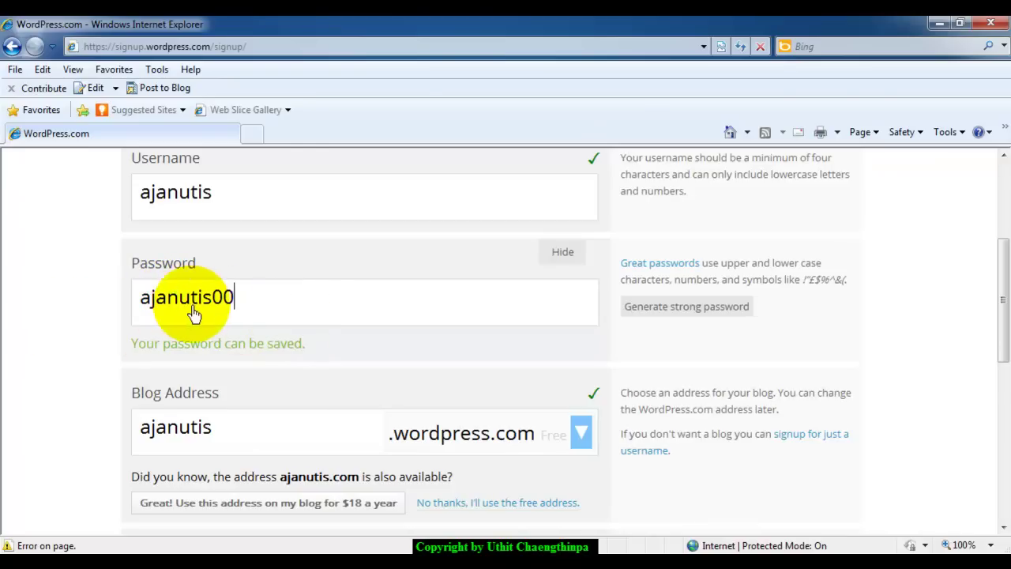
scroll(355, 350, "down", 2)
Keep the blog address name and choose the free .wordpress.com domain ending
left_click(291, 325)
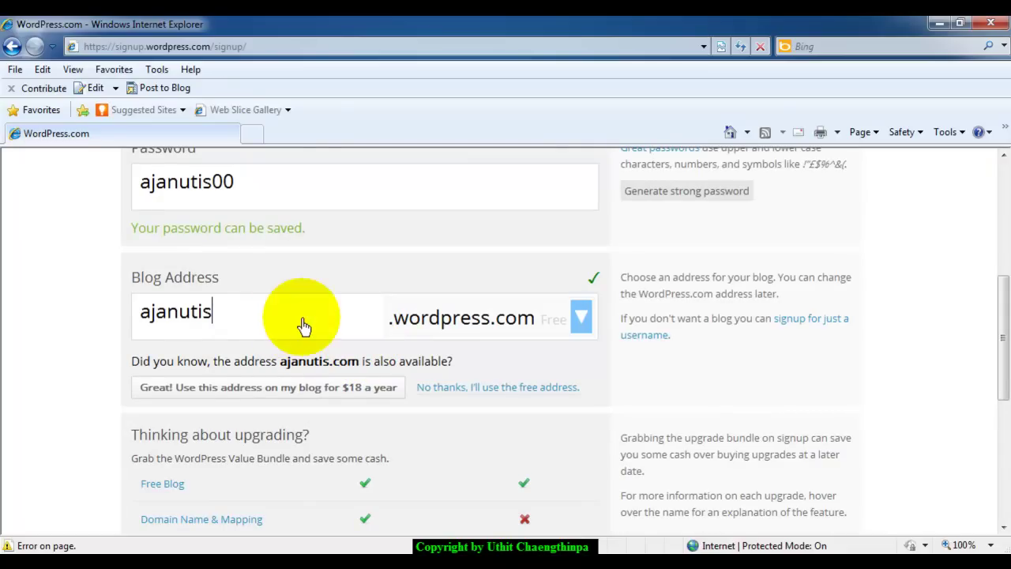
scroll(300, 324, "up", 1)
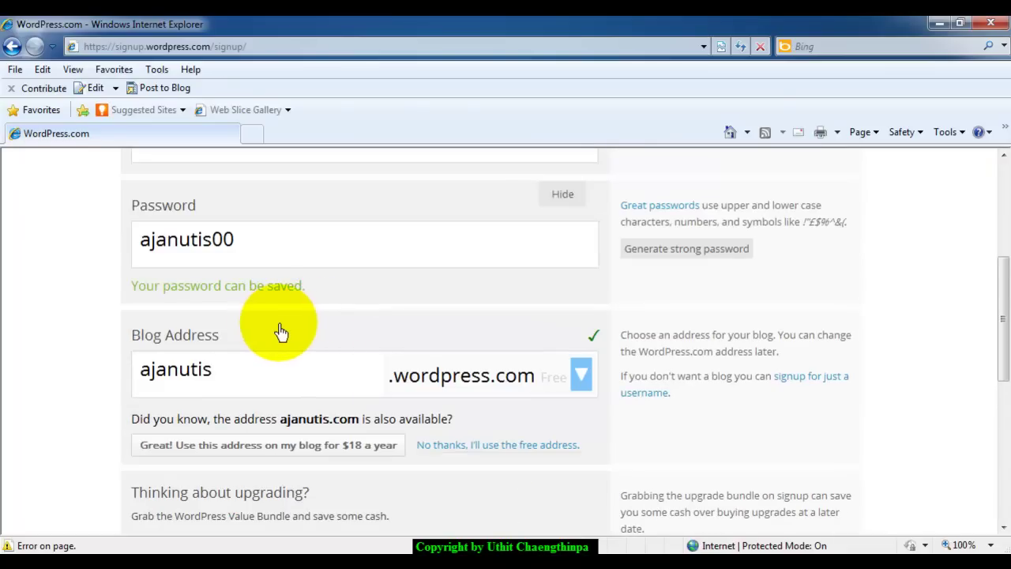
left_click_drag(237, 384, 136, 384)
left_click(250, 369)
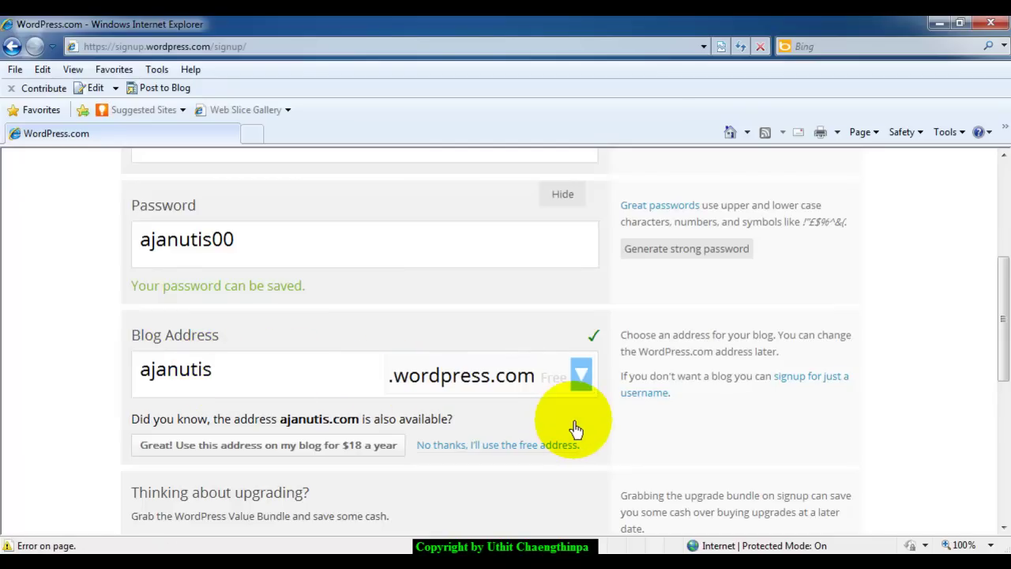
left_click(581, 373)
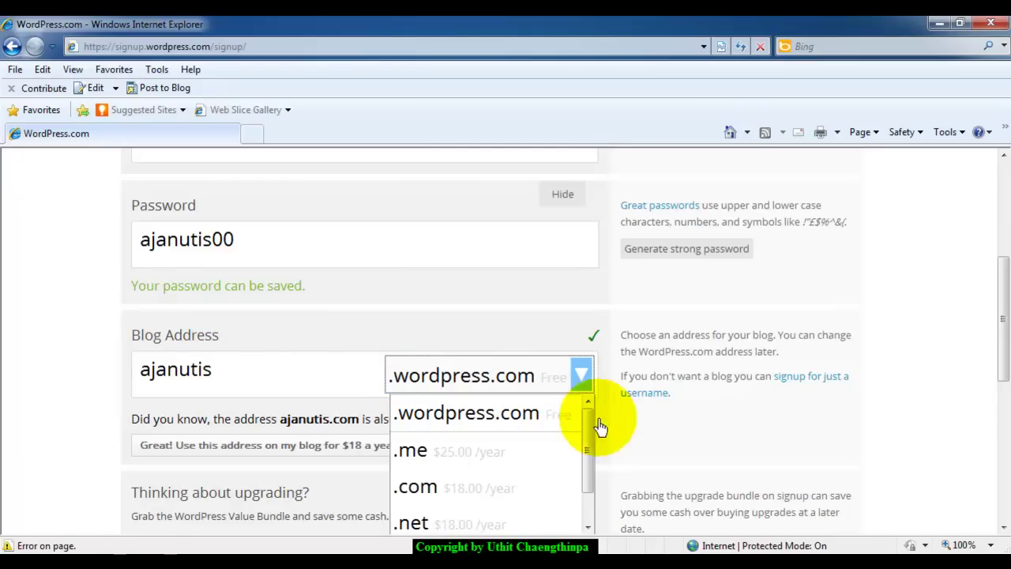
scroll(656, 411, "down", 3)
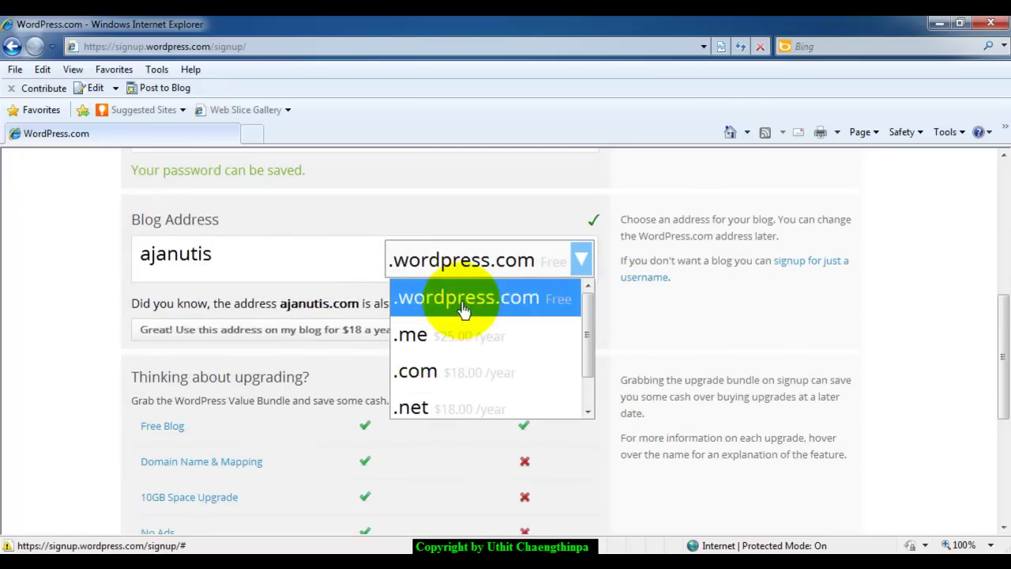
mouse_move(586, 320)
left_mouse_down()
mouse_move(582, 388)
mouse_move(585, 307)
left_mouse_up()
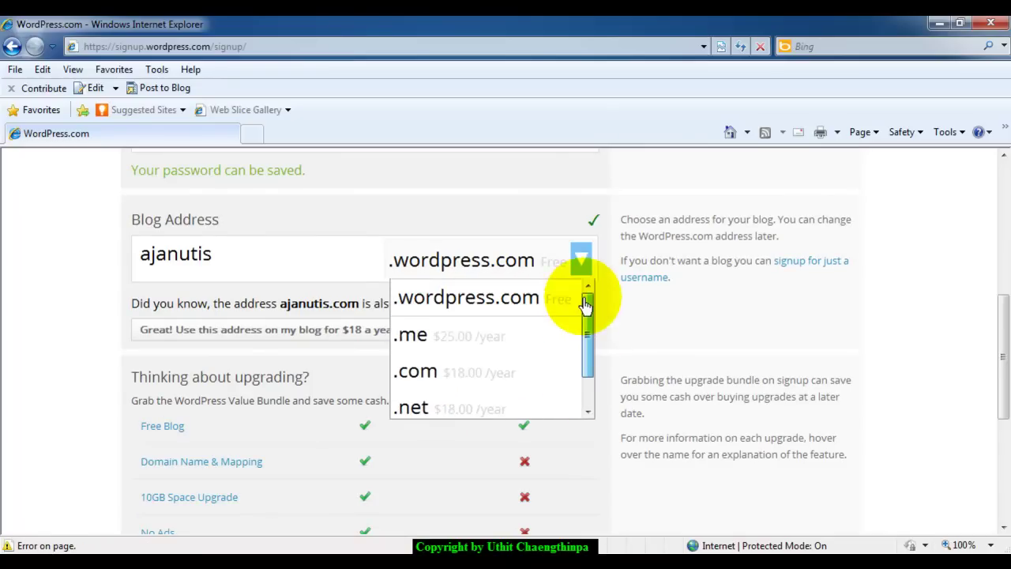
left_click(457, 292)
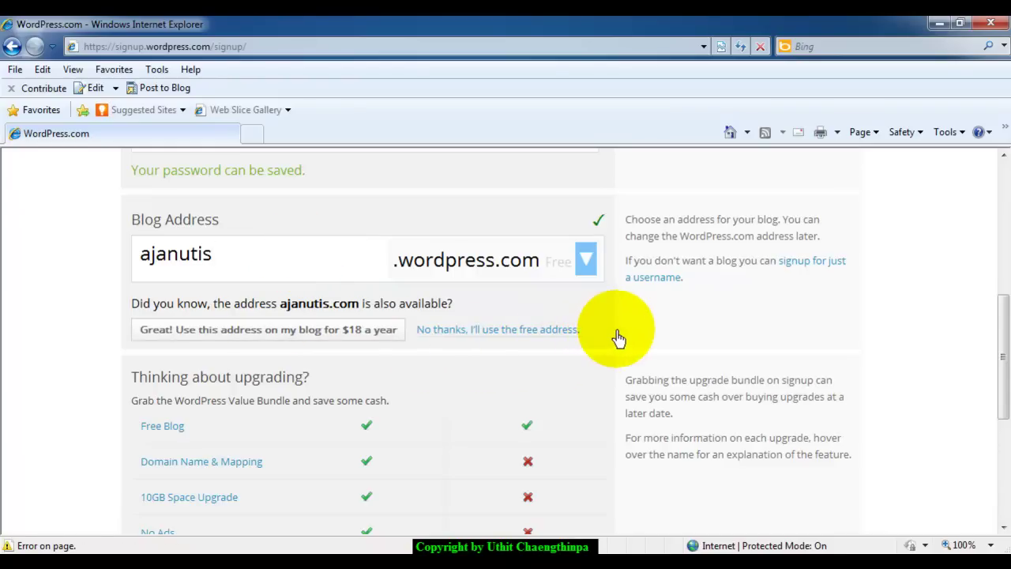
scroll(616, 335, "down", 5)
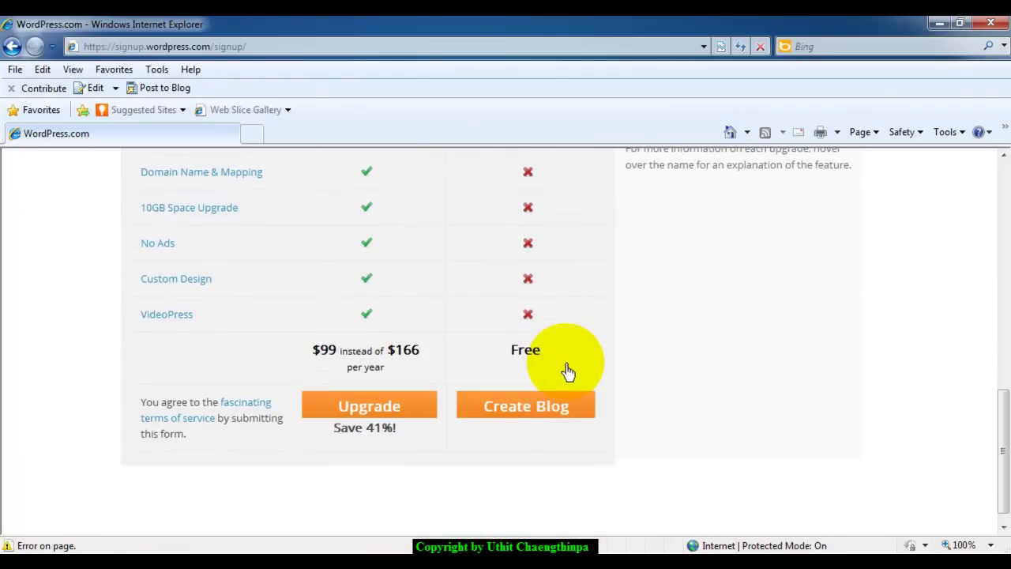
Review the upgrade comparison table and choose Create Blog under the Free column
scroll(383, 429, "up", 3)
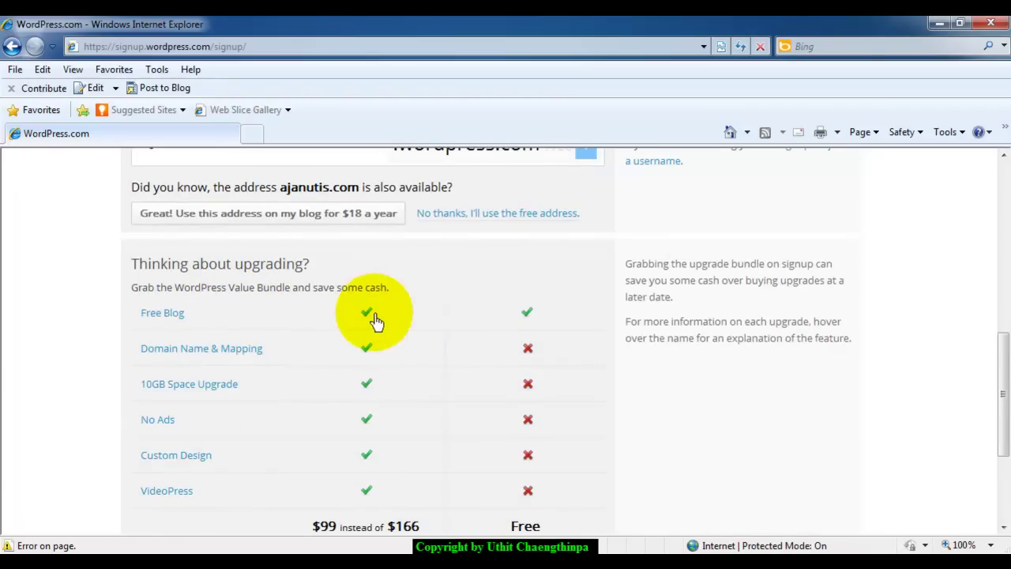
scroll(413, 334, "up", 2)
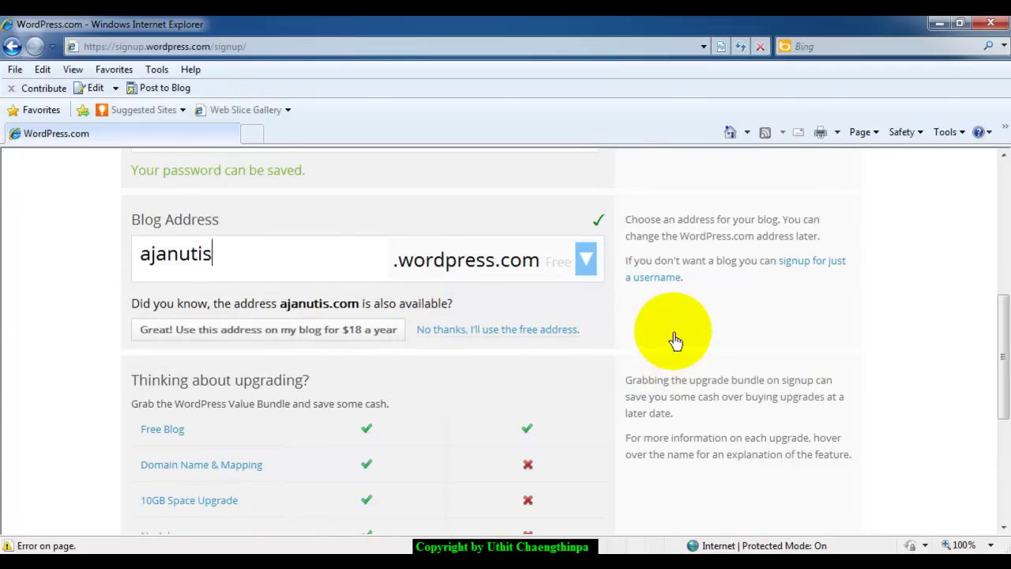
scroll(677, 340, "down", 4)
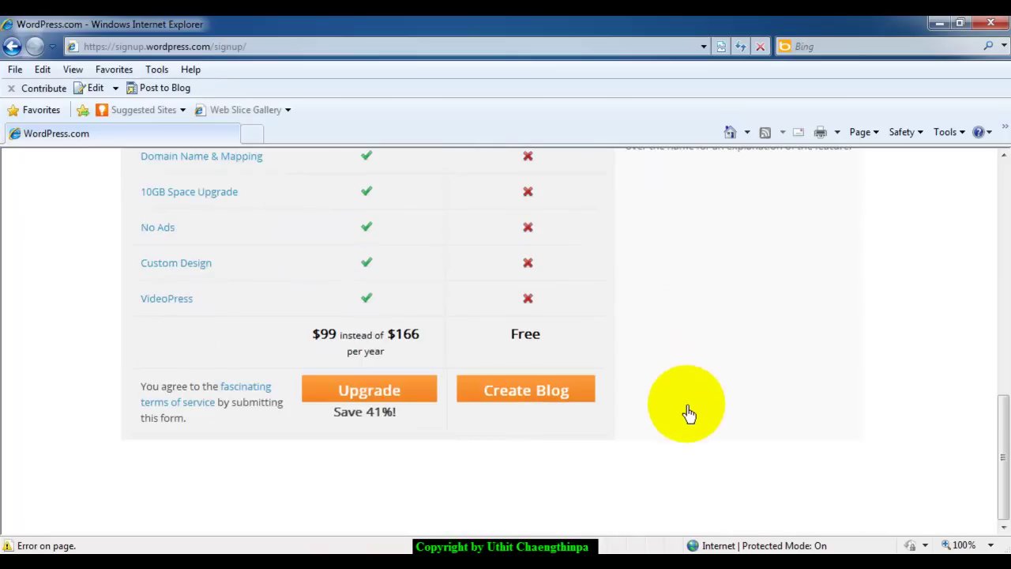
left_click(533, 398)
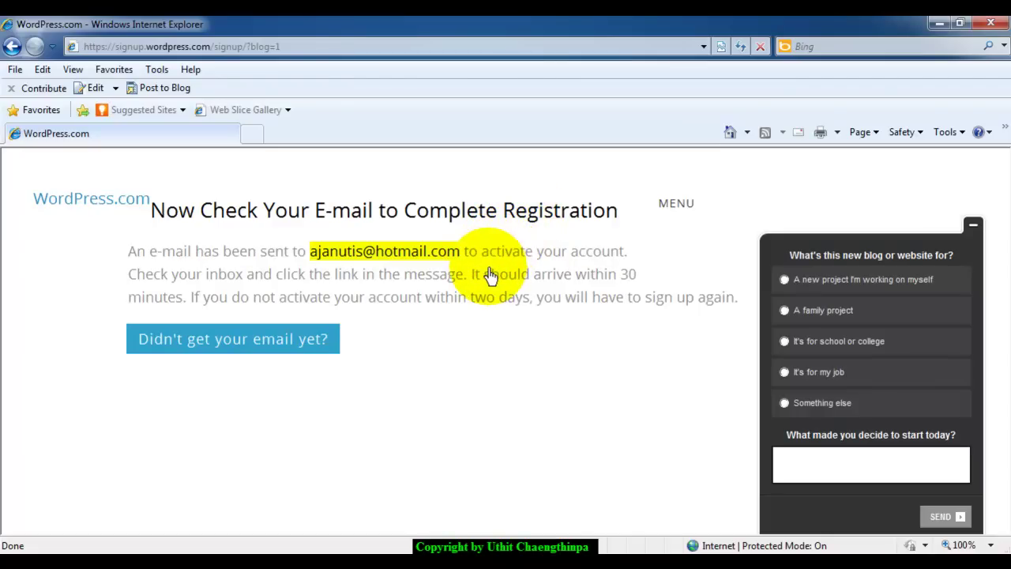
Open a new blank tab beside the WordPress.com confirmation page
left_click(249, 135)
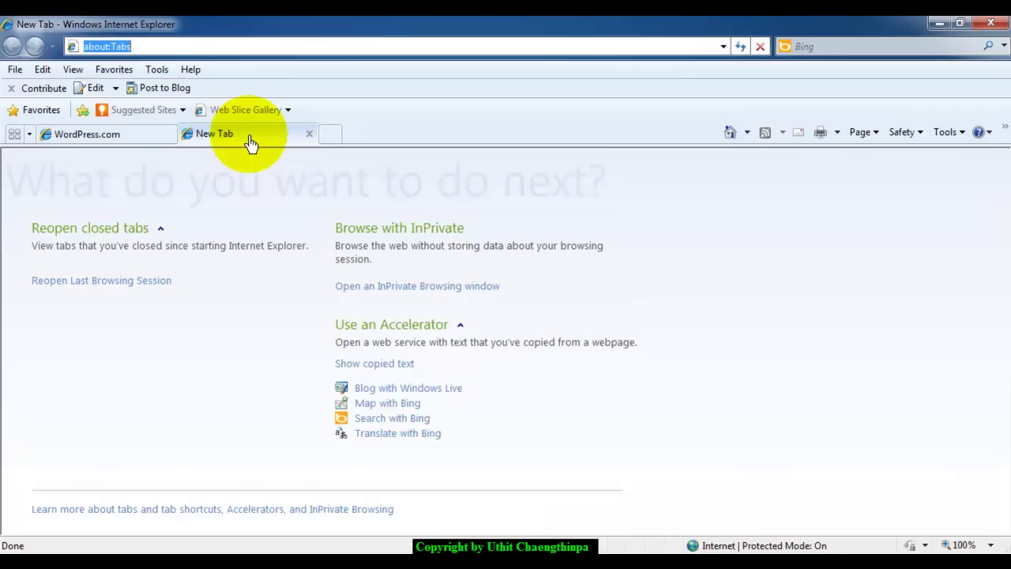
type("www.hotmail")
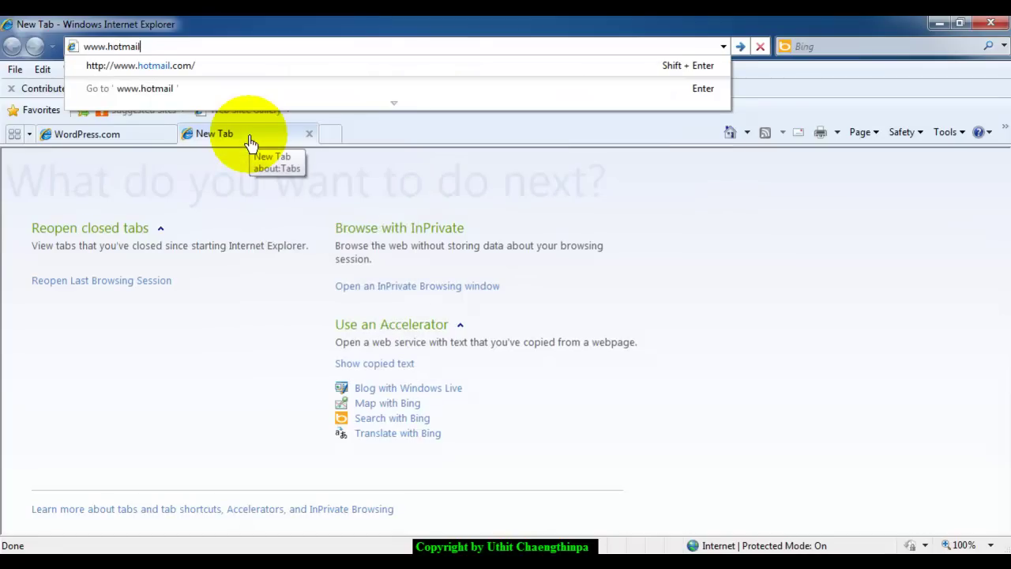
key("shift+Return")
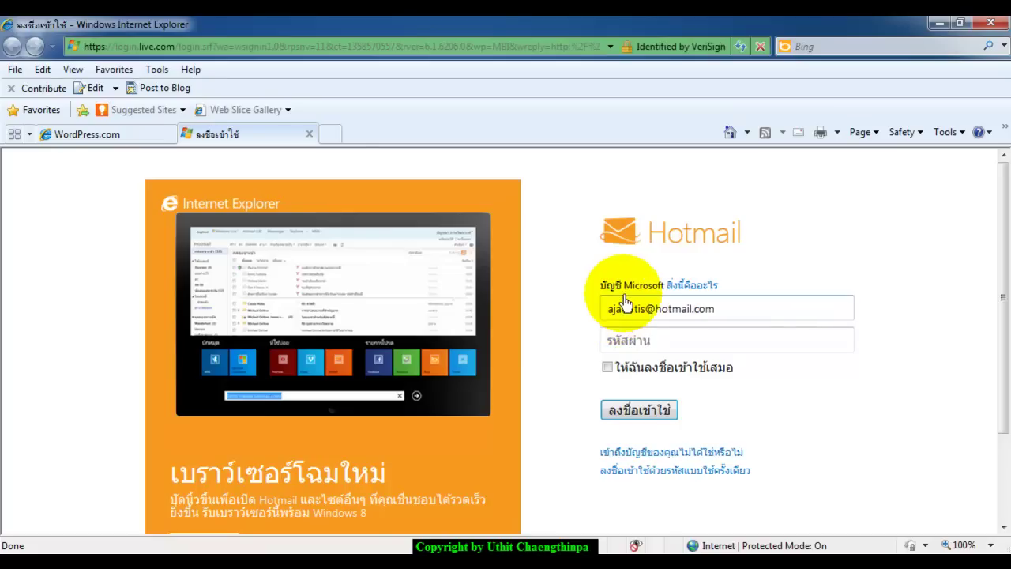
Enter the account password, sign in to Hotmail, and open the inbox
left_click(695, 343)
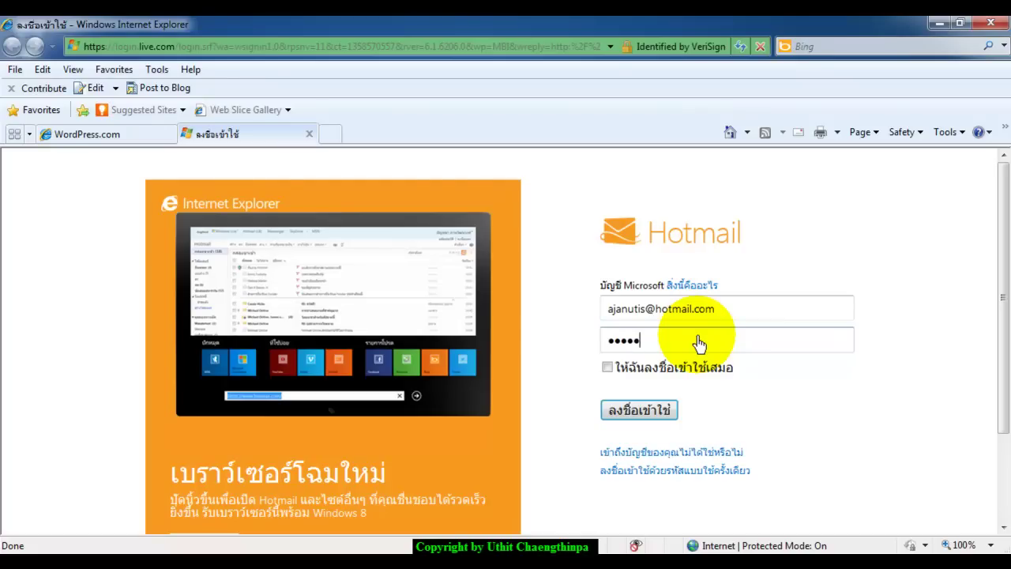
type("•")
left_click(618, 409)
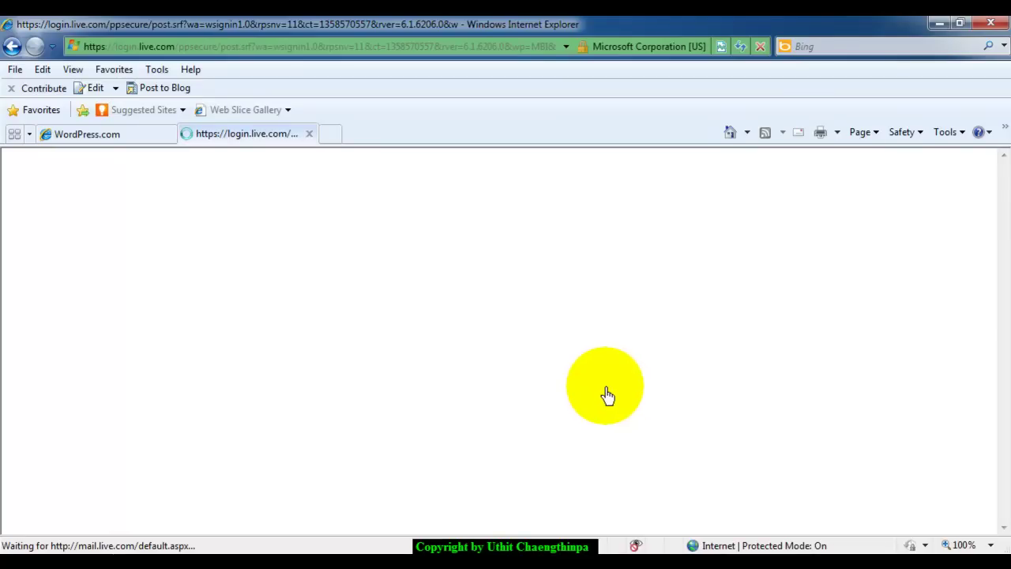
left_click(207, 293)
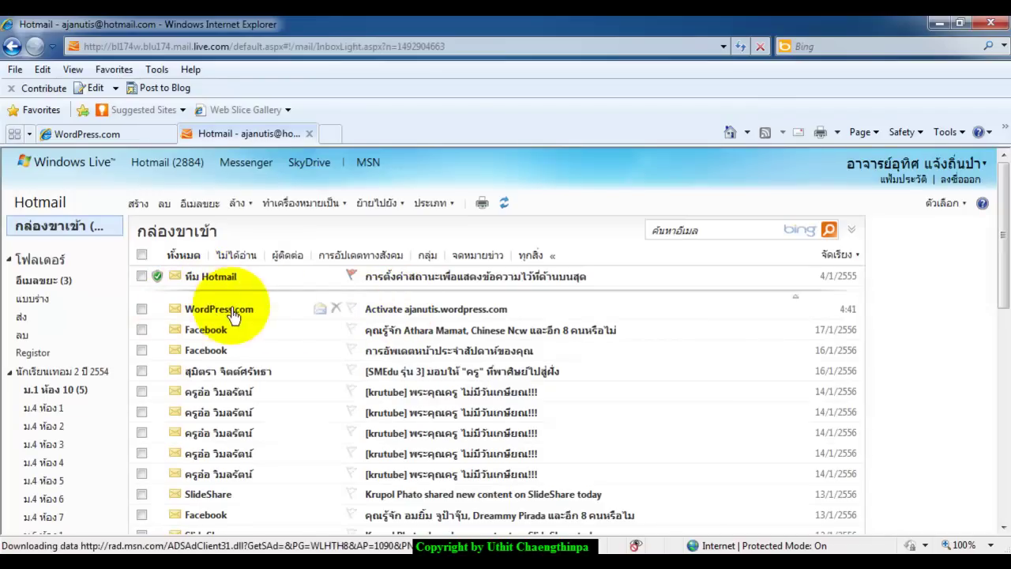
Open the WordPress.com 'Activate …' e-mail in Hotmail and scroll down to its Activate Blog button
left_click(400, 312)
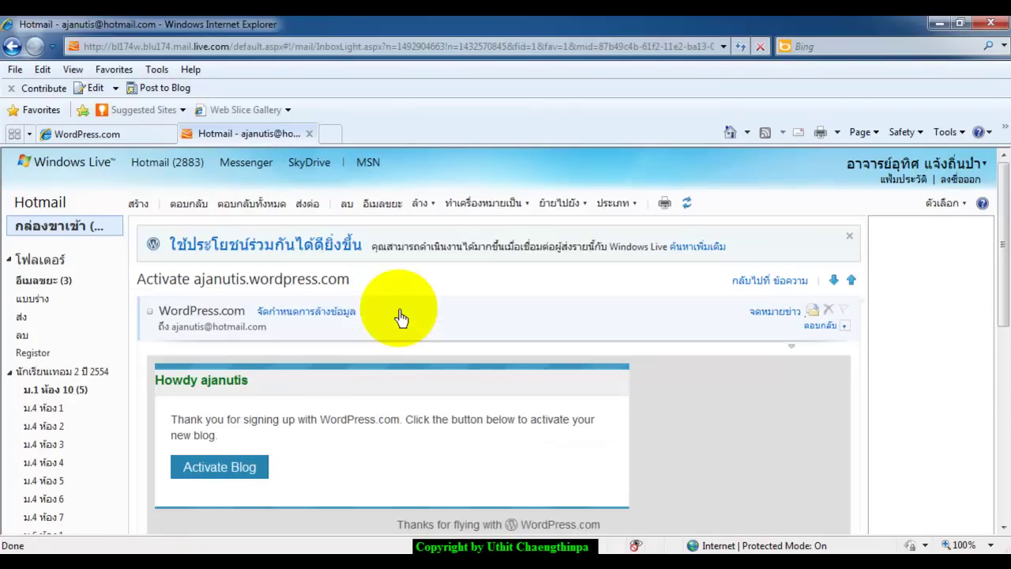
scroll(400, 316, "down", 1)
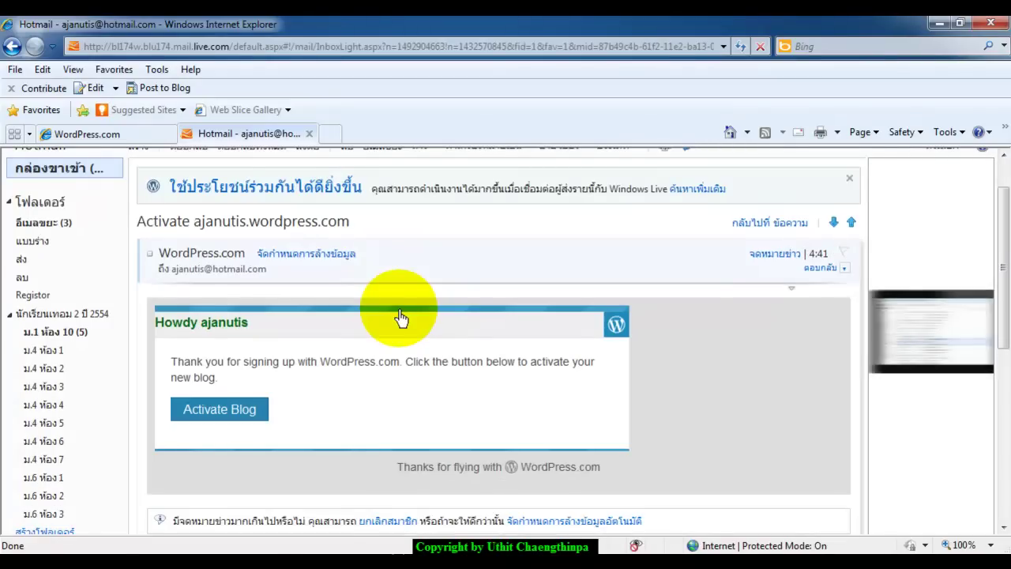
scroll(340, 365, "down", 1)
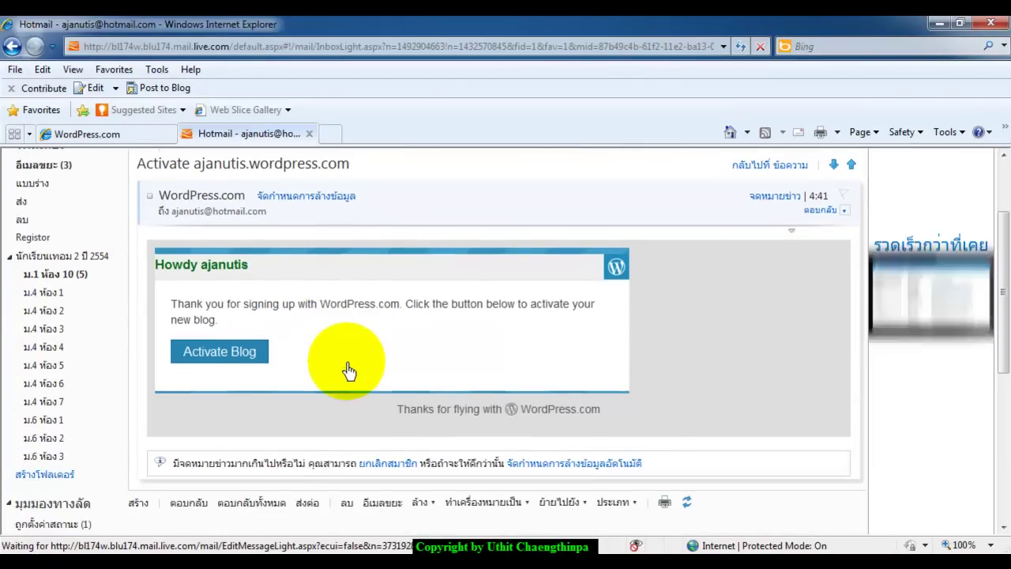
Activate the blog from the e-mail link and maximize the new browser window showing the wizard
left_click(222, 355)
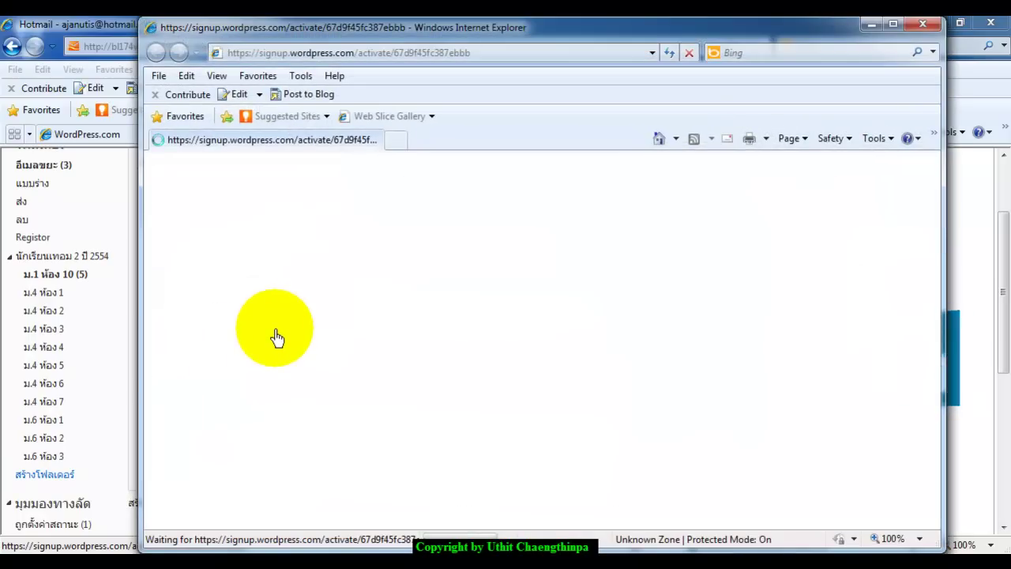
double_click(478, 32)
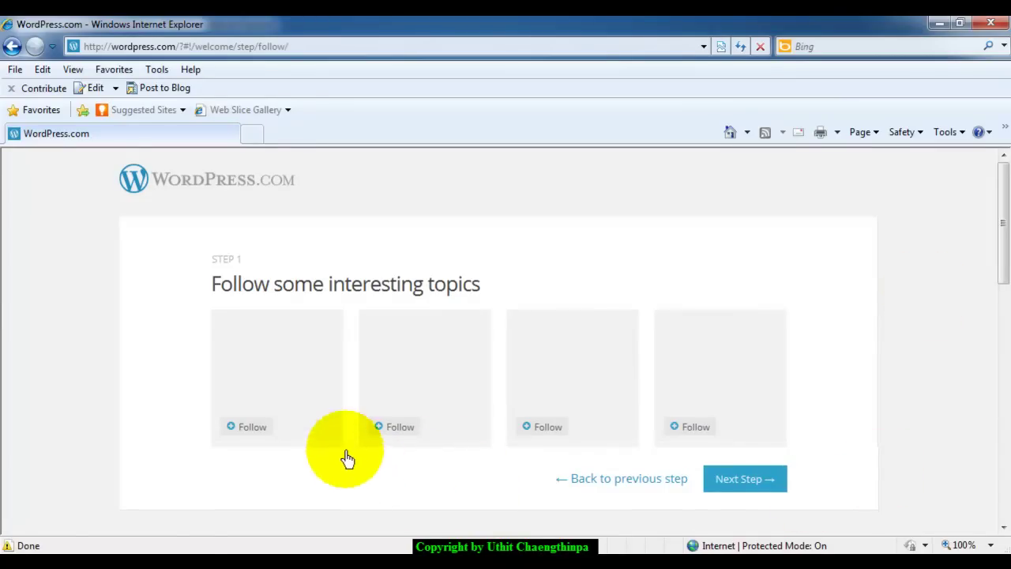
Skip Step 1 topics and Step 2 'Follow Your Friends' without following anyone
left_click(739, 480)
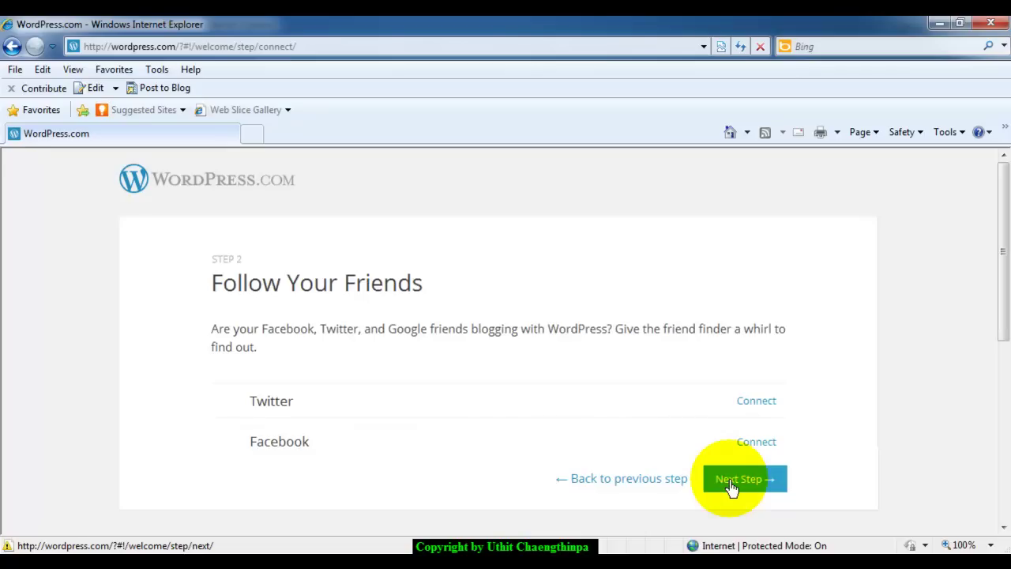
scroll(924, 351, "down", 1)
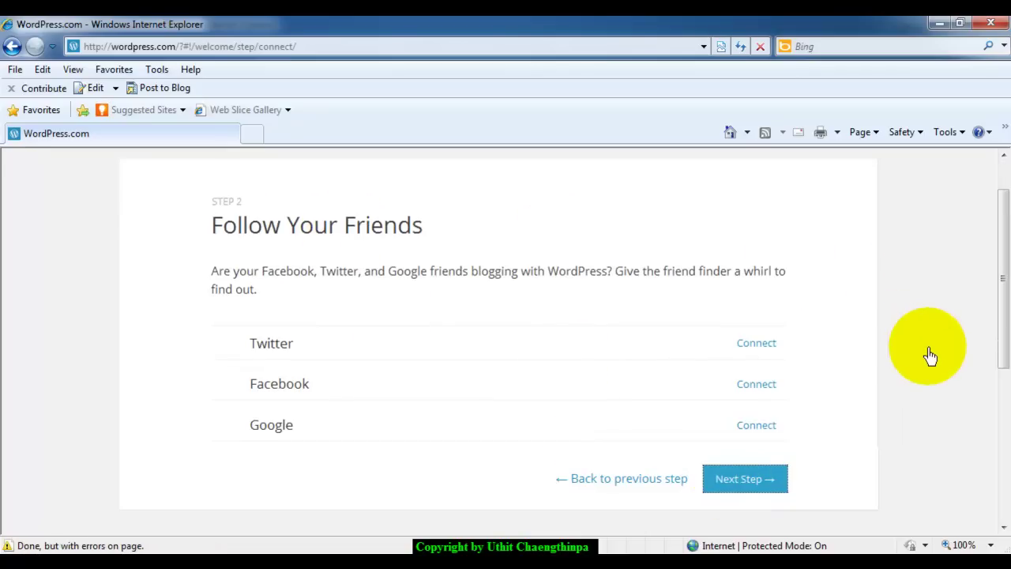
scroll(931, 356, "down", 2)
scroll(930, 355, "up", 2)
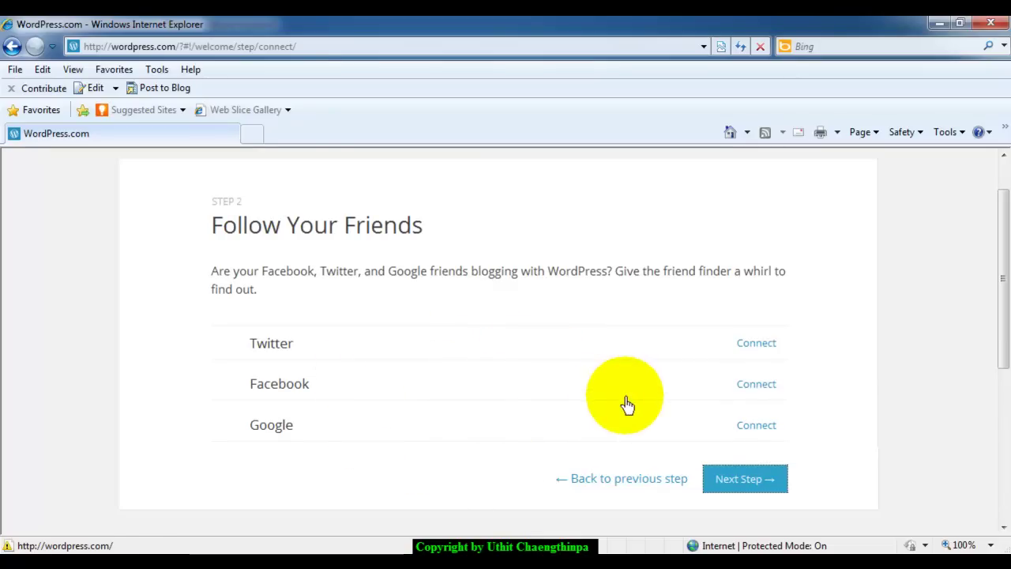
scroll(472, 422, "down", 1)
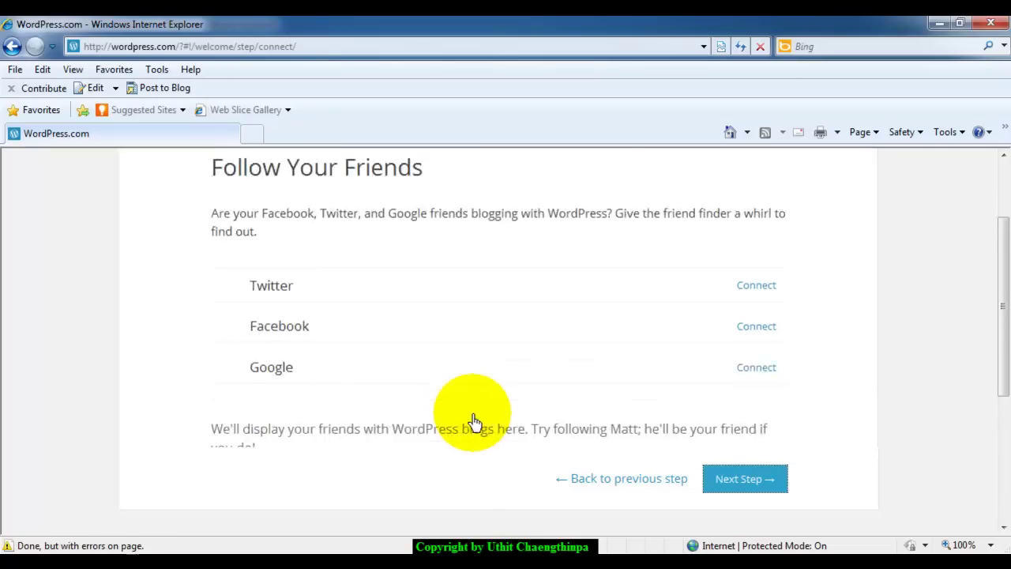
scroll(472, 420, "down", 3)
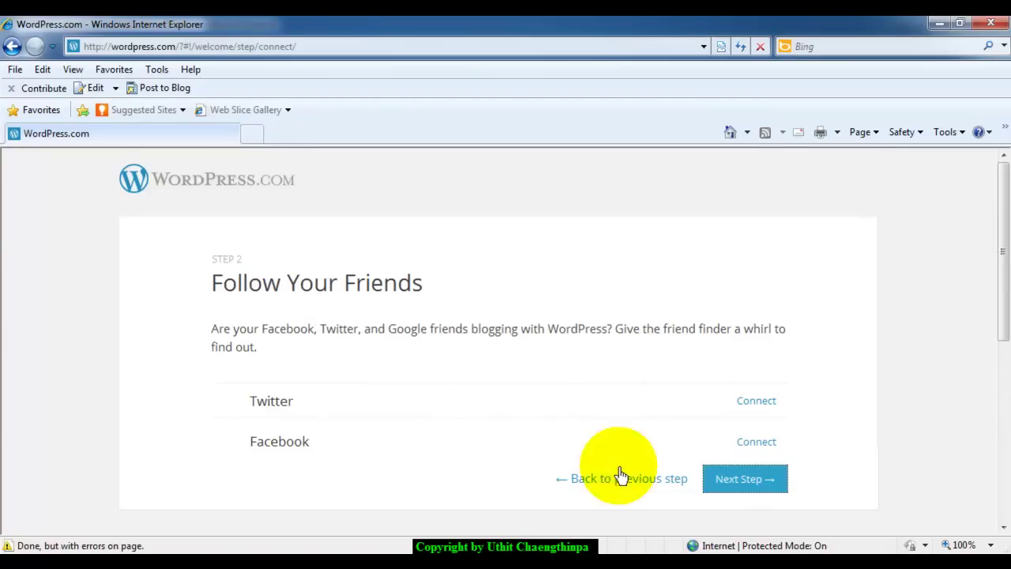
left_click(742, 481)
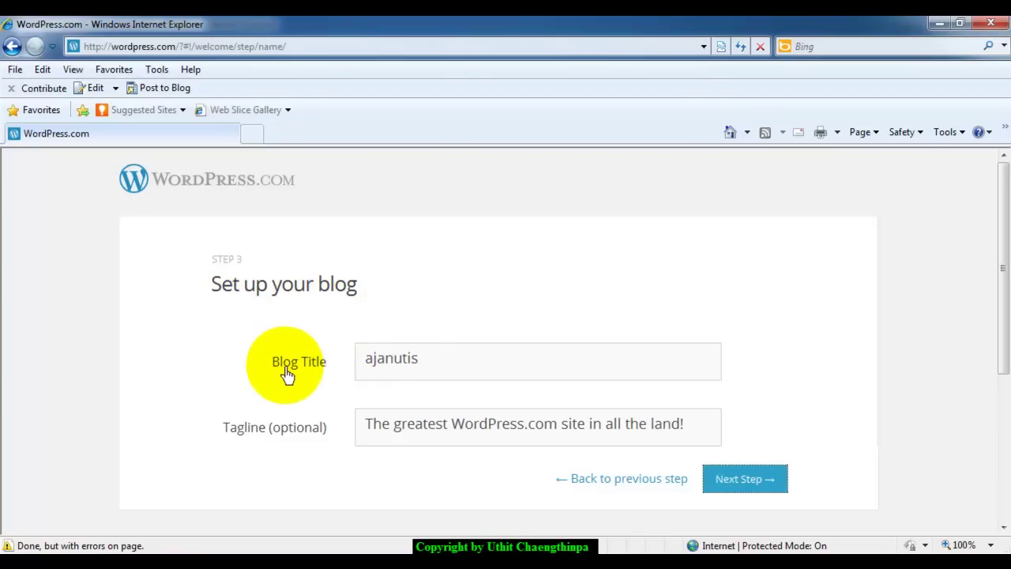
Leave the default blog title and tagline unchanged on Step 3 and continue to themes
left_click_drag(449, 372, 401, 372)
left_click(451, 360)
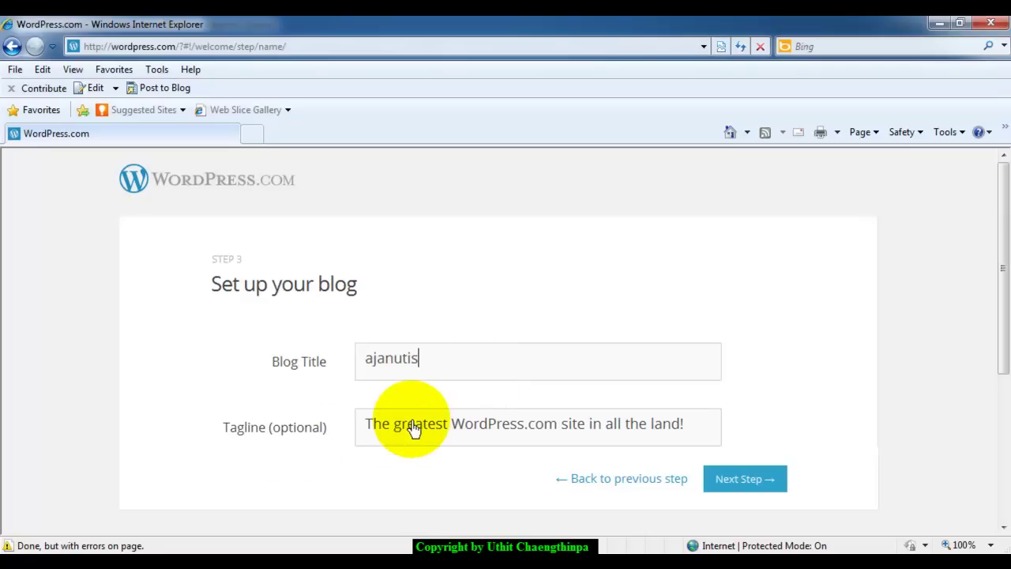
left_click(756, 487)
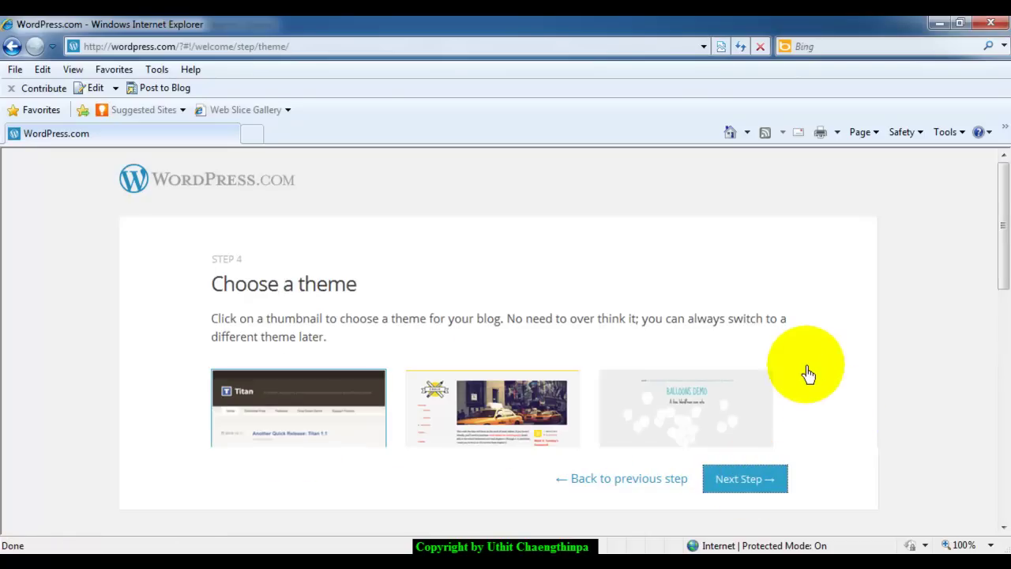
Browse the initial theme thumbnails in the Choose a theme grid
scroll(821, 372, "down", 2)
scroll(822, 372, "down", 2)
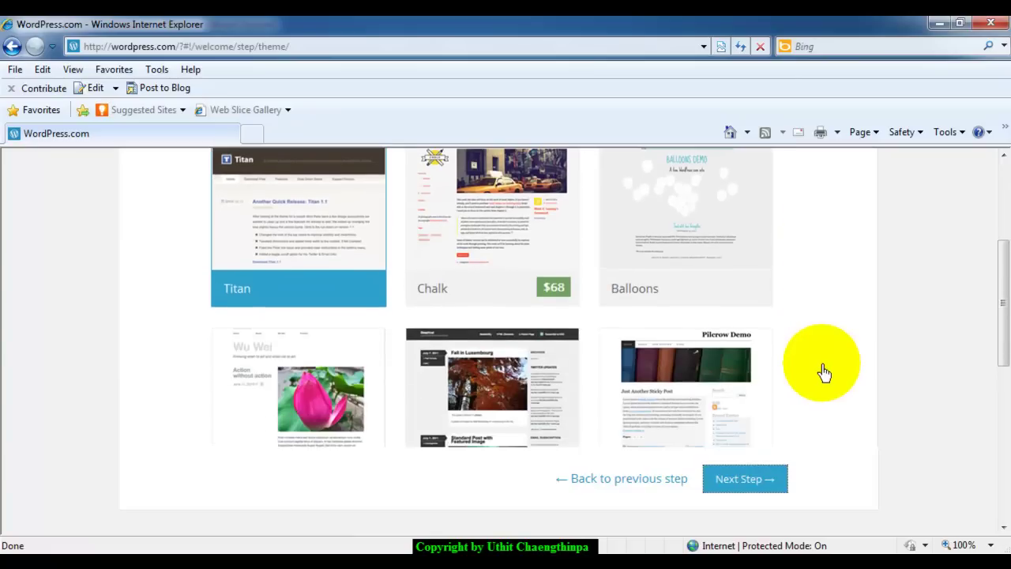
scroll(826, 372, "down", 6)
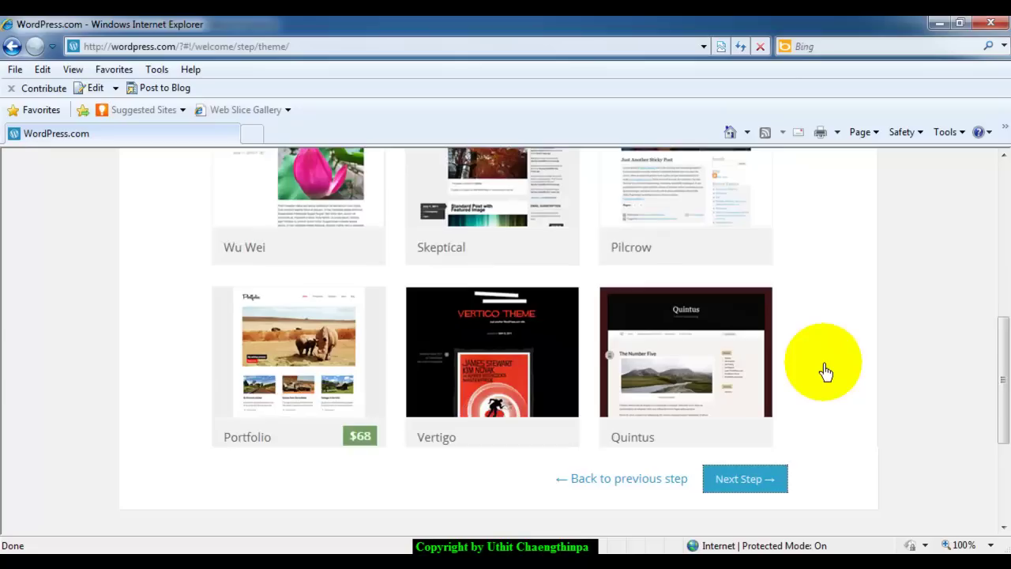
scroll(825, 372, "up", 3)
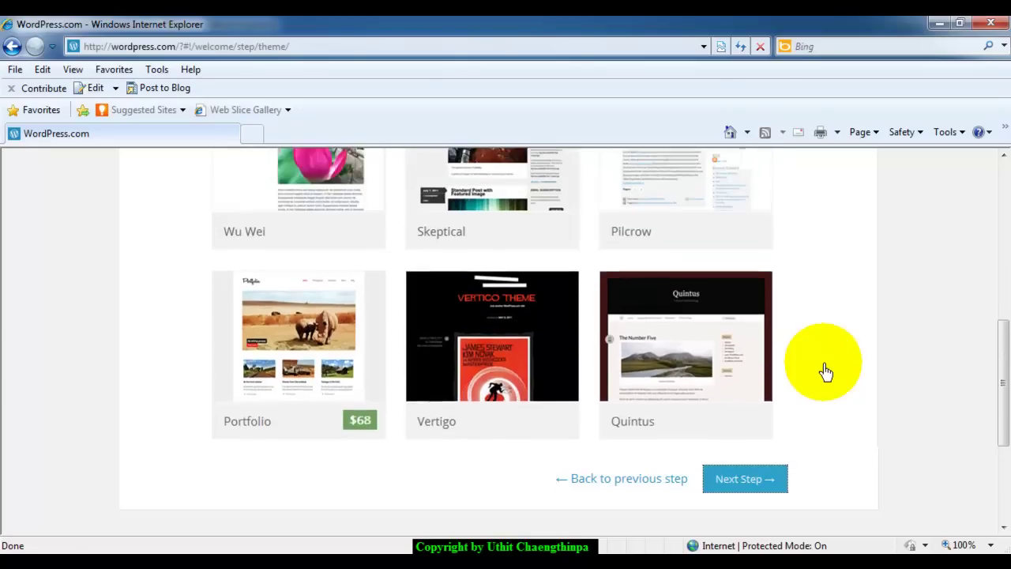
scroll(825, 372, "up", 3)
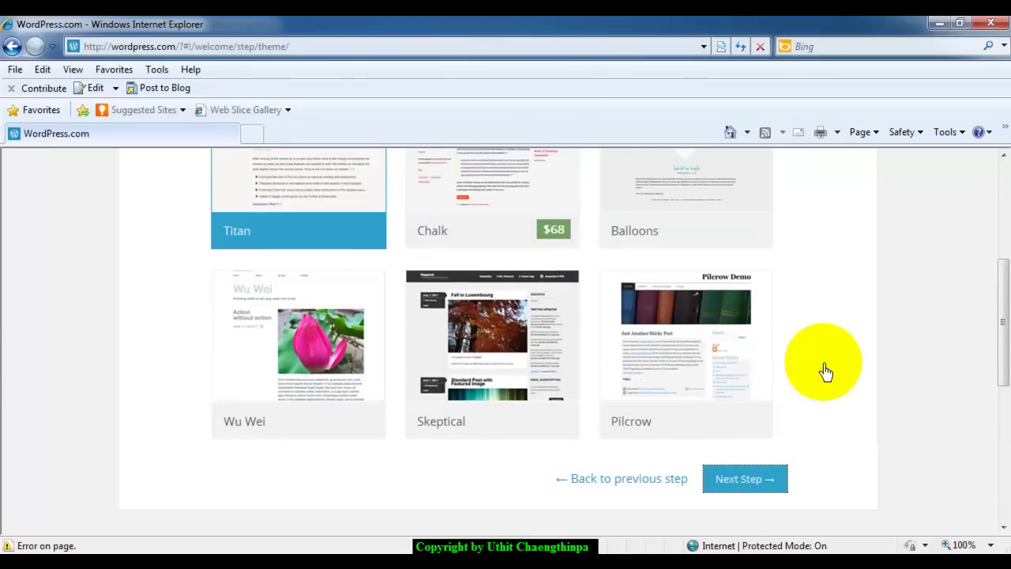
scroll(826, 372, "up", 2)
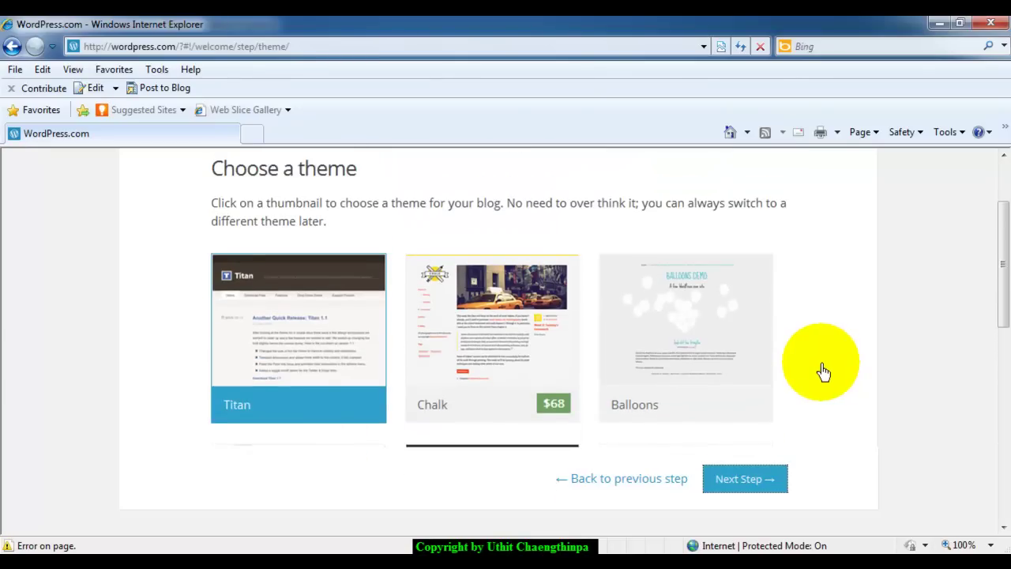
scroll(823, 371, "down", 7)
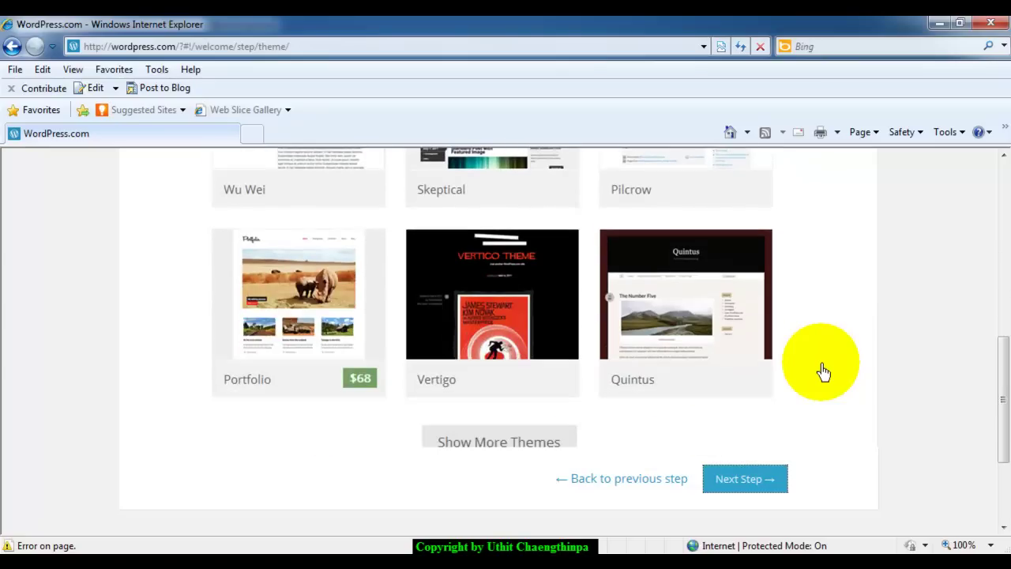
scroll(823, 372, "down", 2)
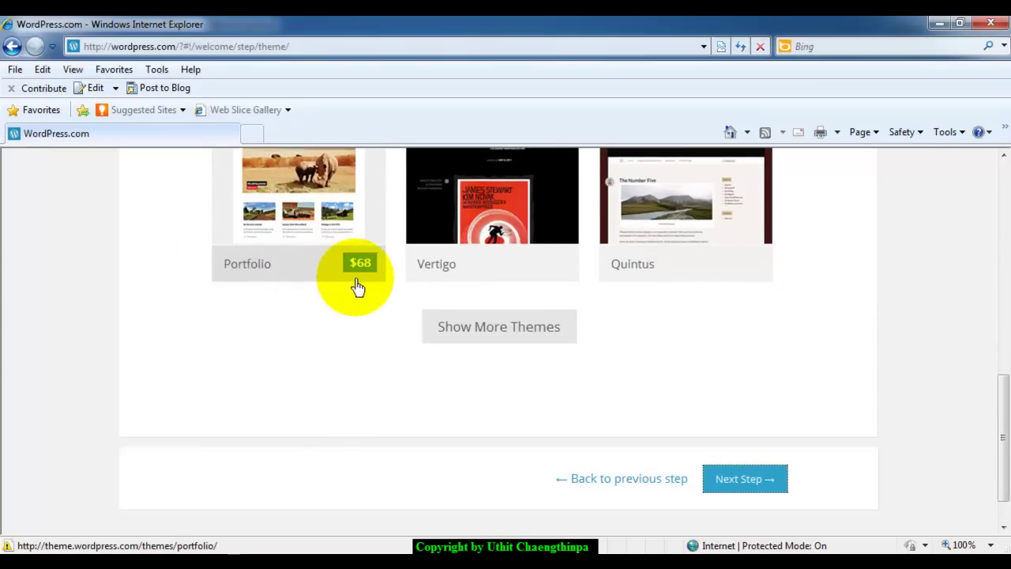
scroll(357, 283, "up", 1)
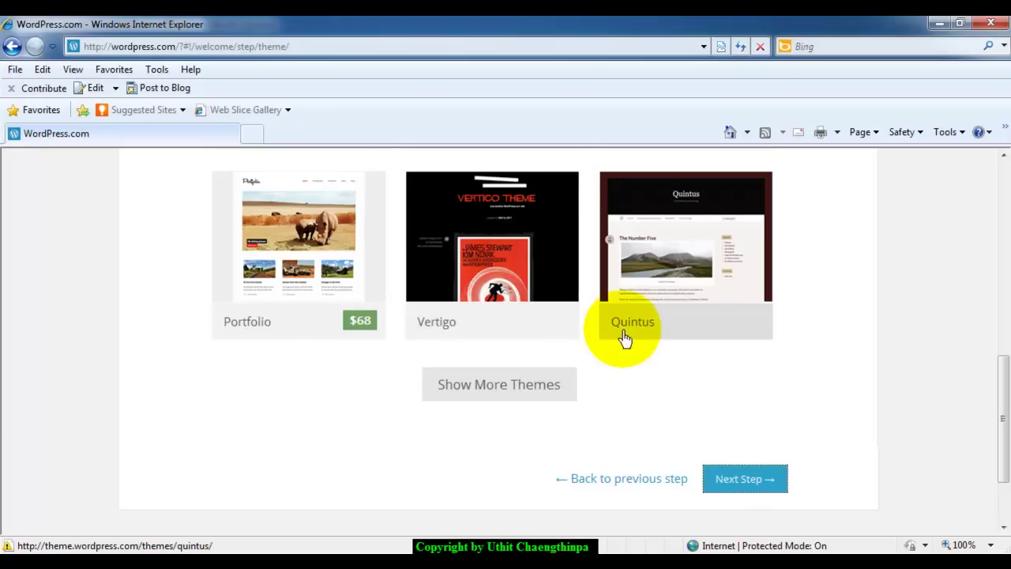
scroll(715, 348, "up", 1)
scroll(715, 349, "up", 1)
scroll(550, 281, "up", 6)
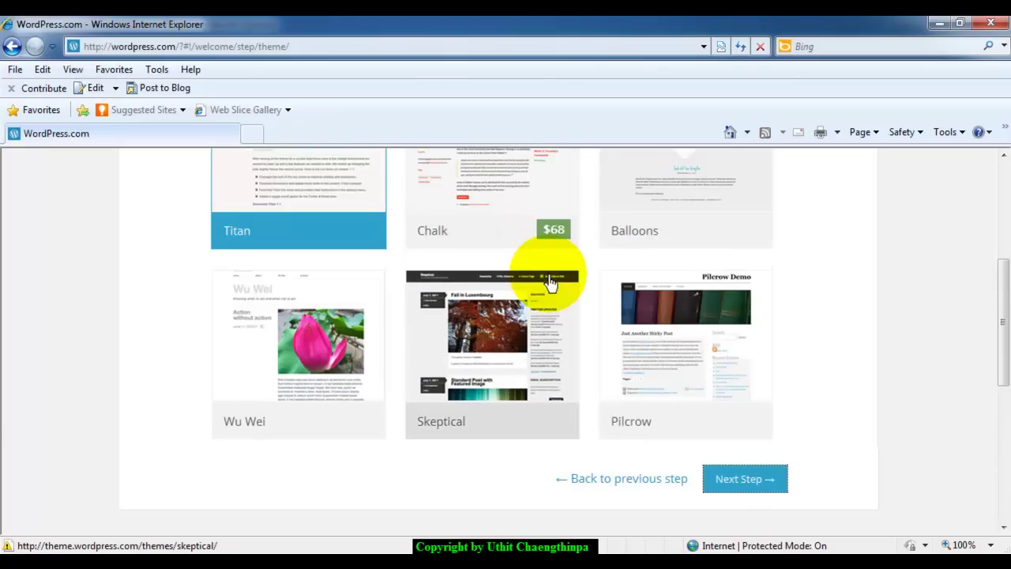
scroll(551, 276, "down", 8)
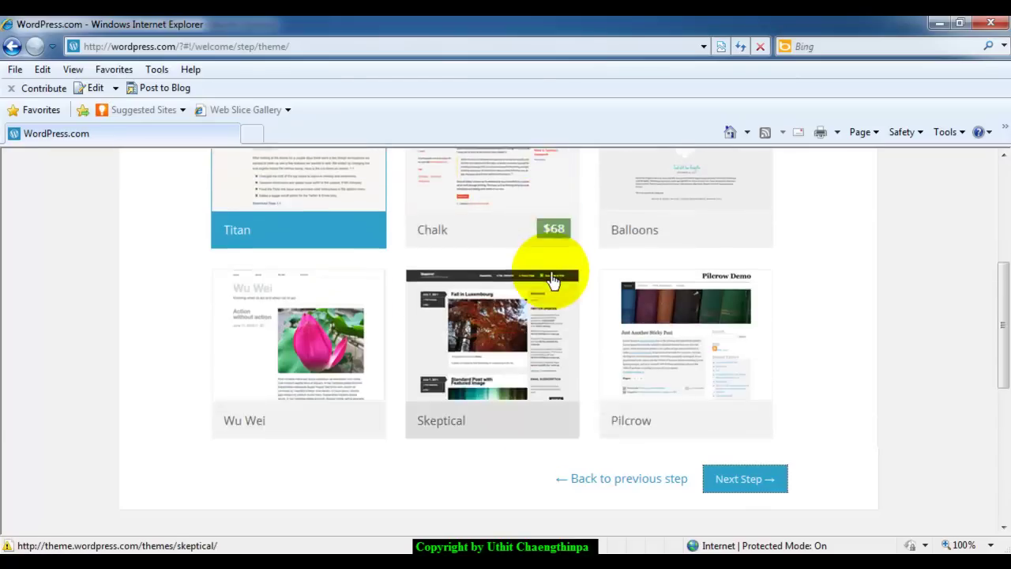
Load two more batches of themes and select Quintus as the blog's theme
left_click(507, 391)
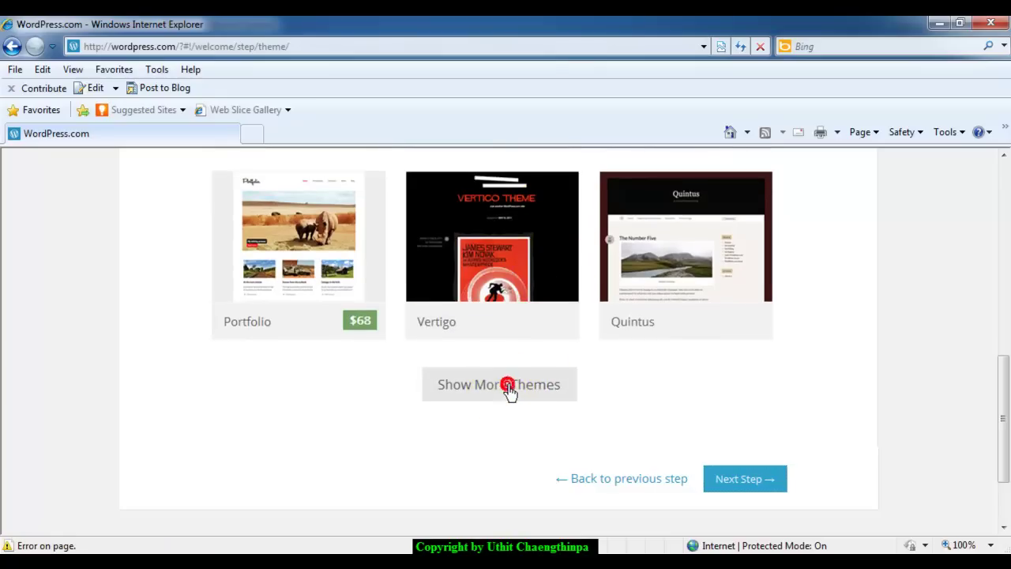
scroll(605, 357, "down", 2)
scroll(605, 357, "down", 5)
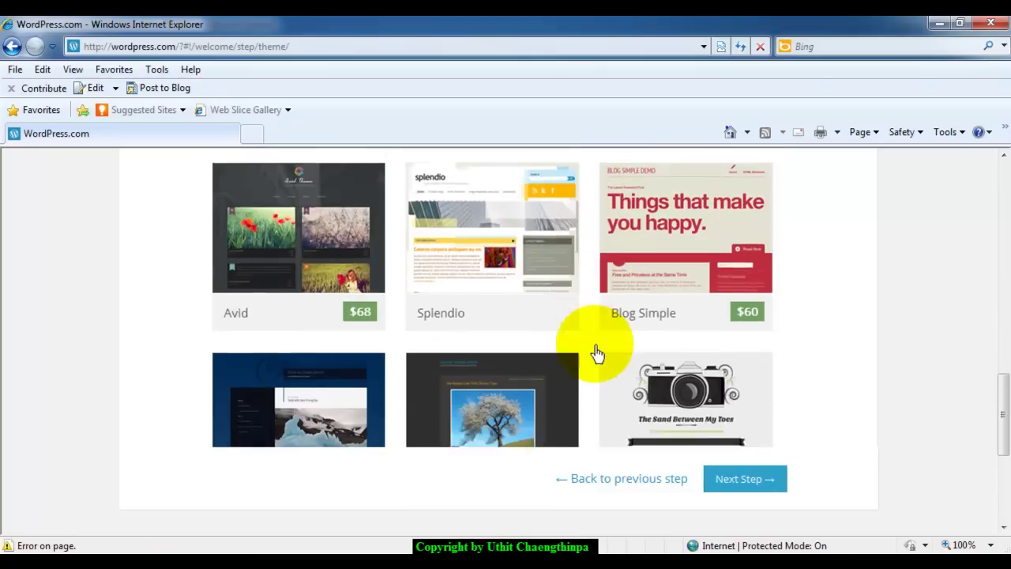
left_click(528, 385)
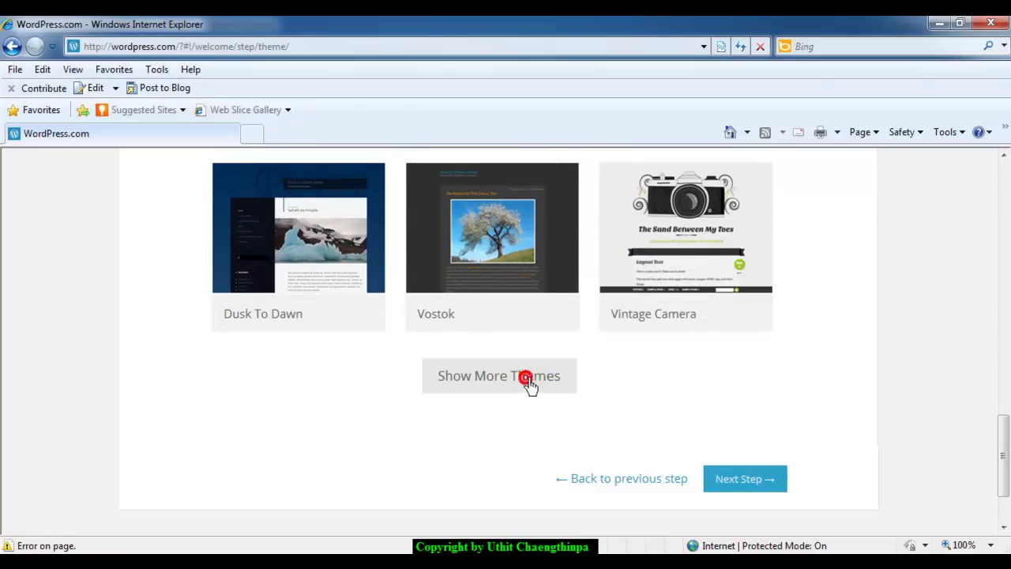
scroll(604, 352, "down", 8)
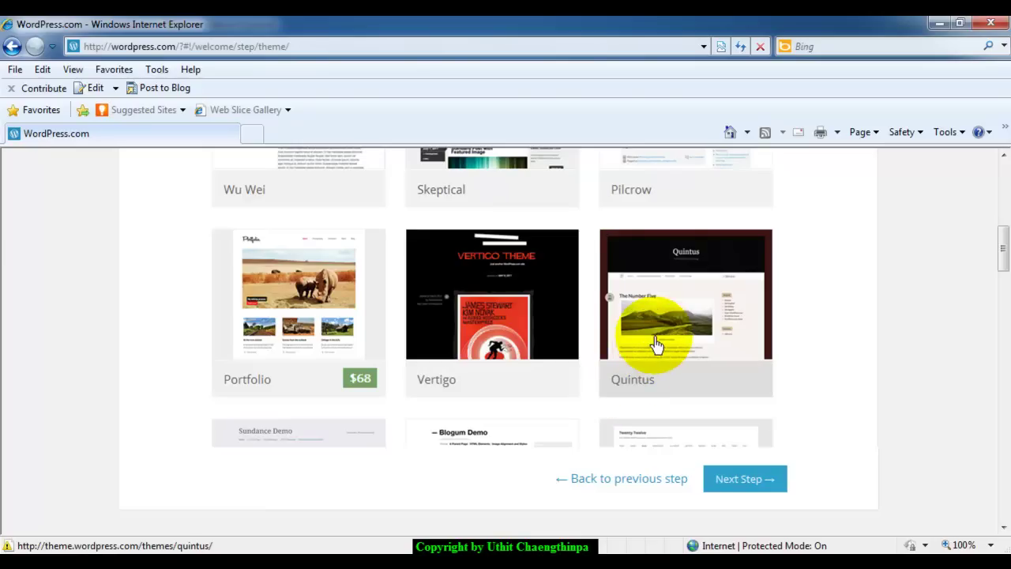
left_click(632, 378)
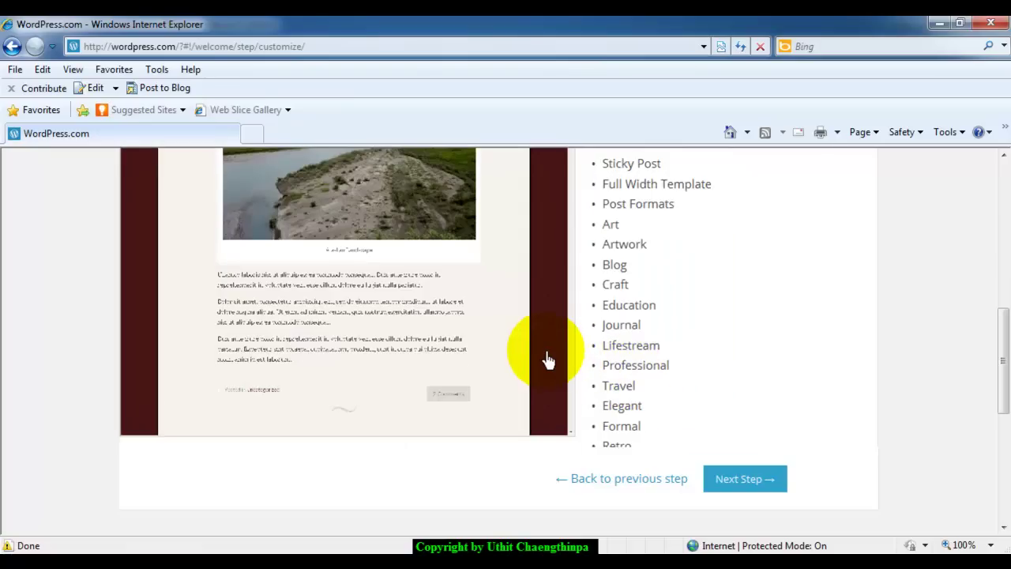
Skip customizing Quintus and advance to the first-post step
scroll(544, 357, "up", 5)
scroll(549, 358, "up", 3)
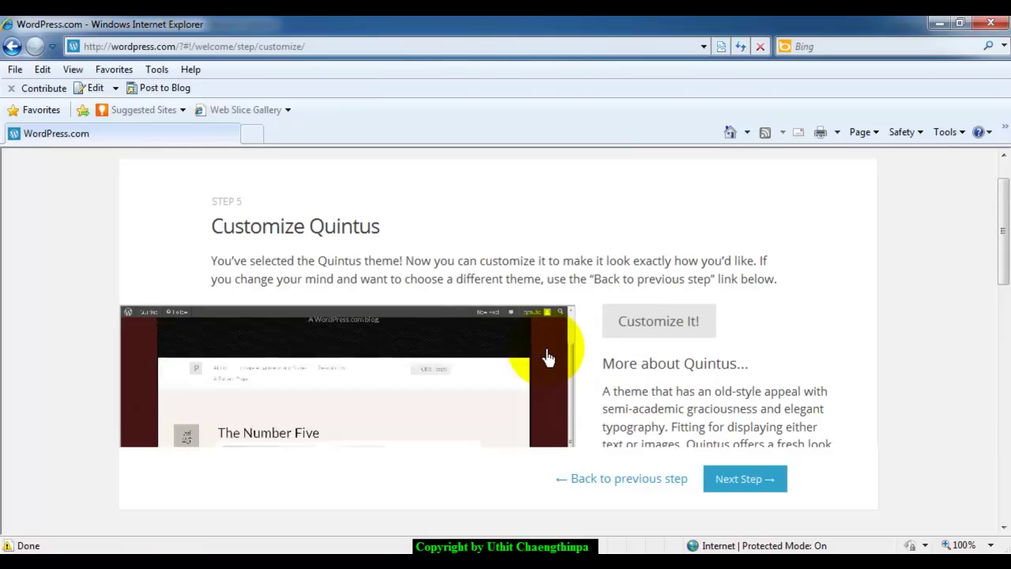
scroll(710, 371, "up", 1)
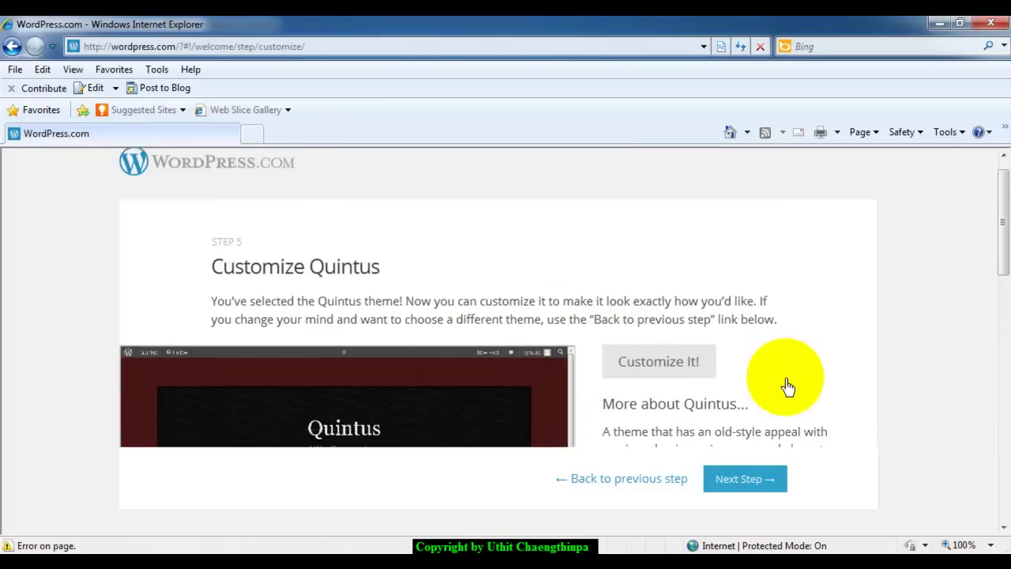
scroll(786, 384, "down", 3)
left_click(746, 480)
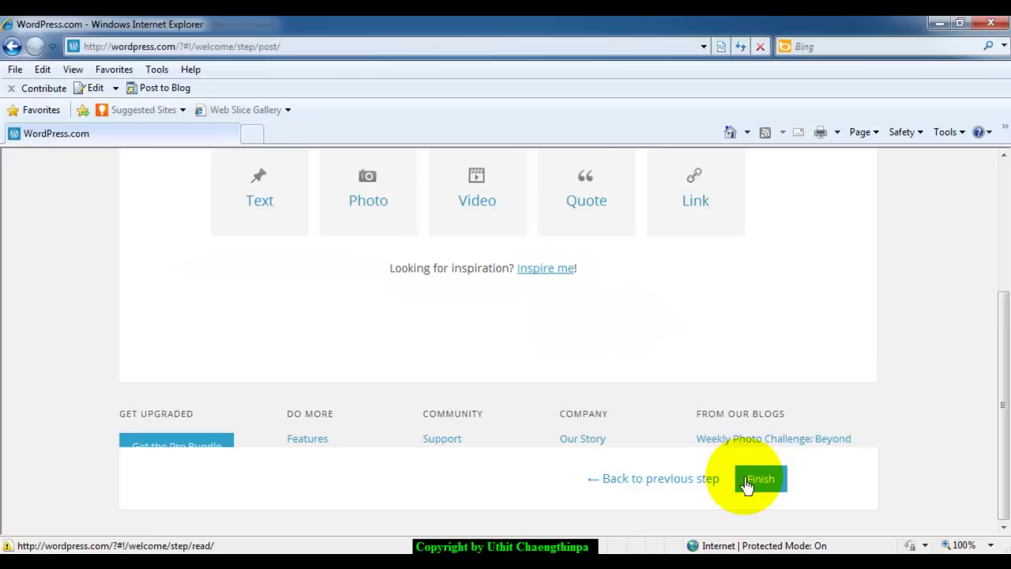
Finish the wizard and dismiss the Welcome to your Dashboard notice in the Reader
left_click(746, 482)
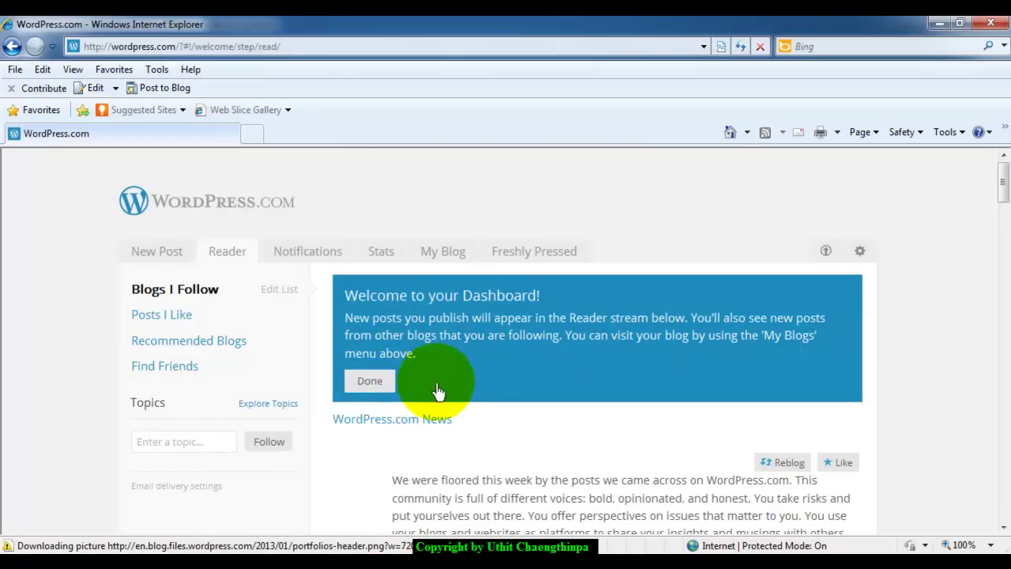
left_click(378, 382)
scroll(882, 384, "down", 5)
scroll(881, 384, "up", 10)
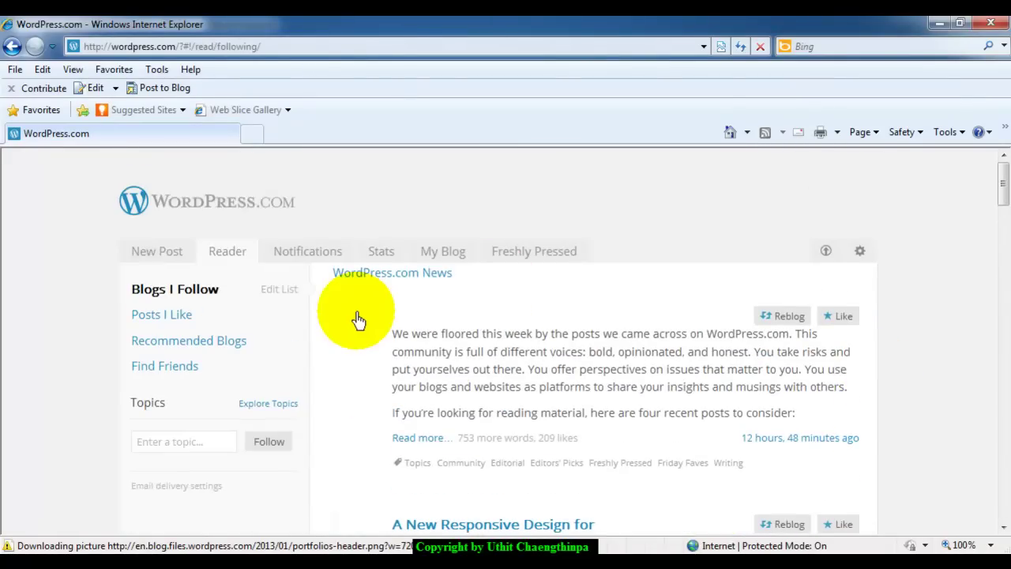
Open the My Blog tab to see the new blog listed with 1 Page
left_click(445, 252)
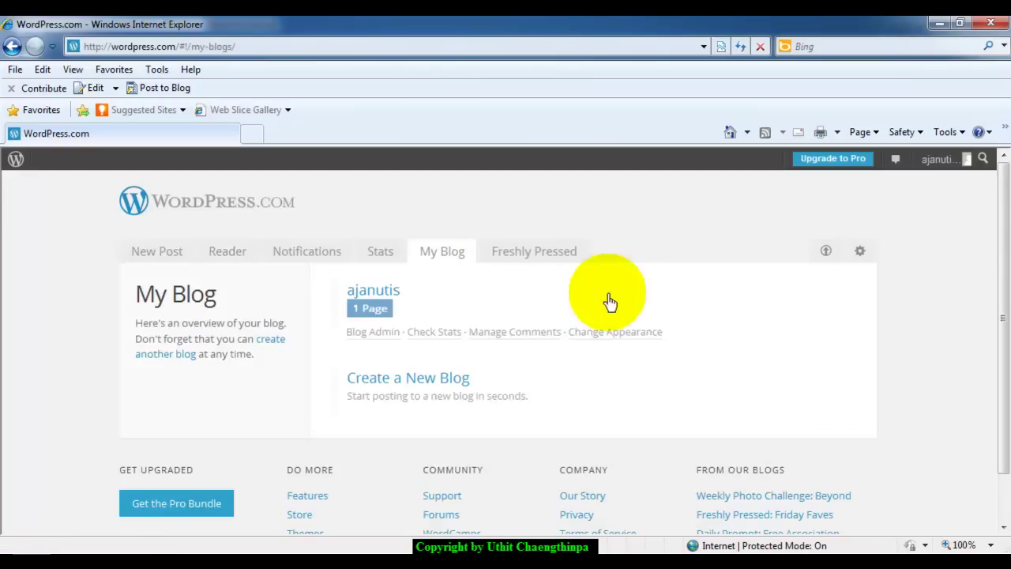
scroll(614, 334, "down", 2)
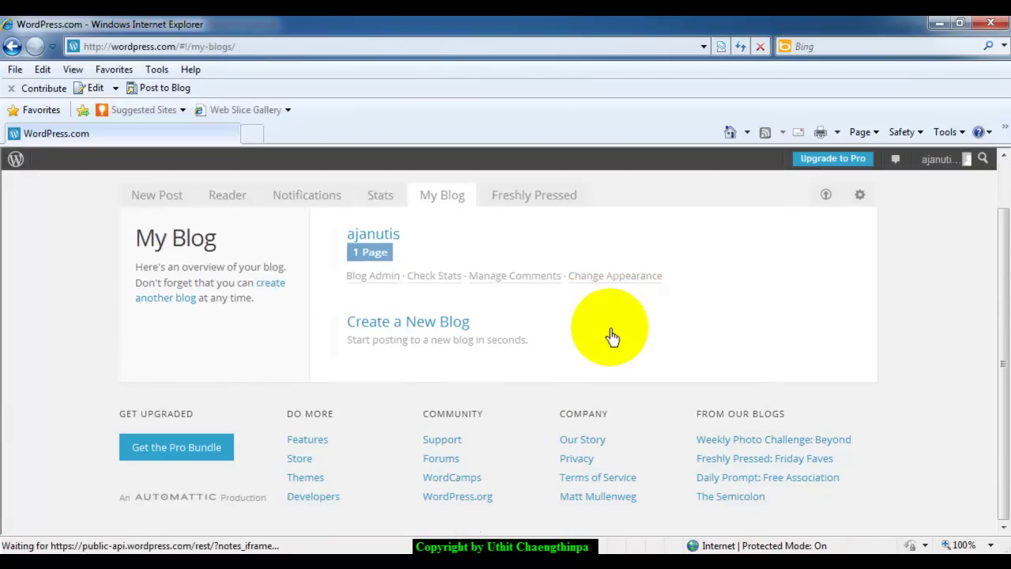
scroll(613, 336, "up", 2)
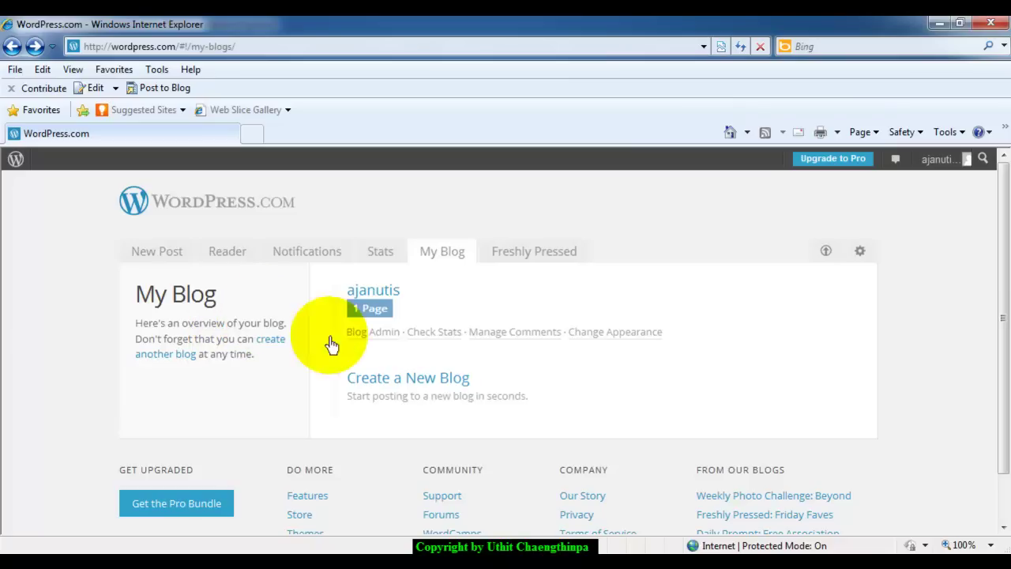
Open the blog's Pages list via the 1 Page link, then go to the admin Dashboard
left_click(374, 311)
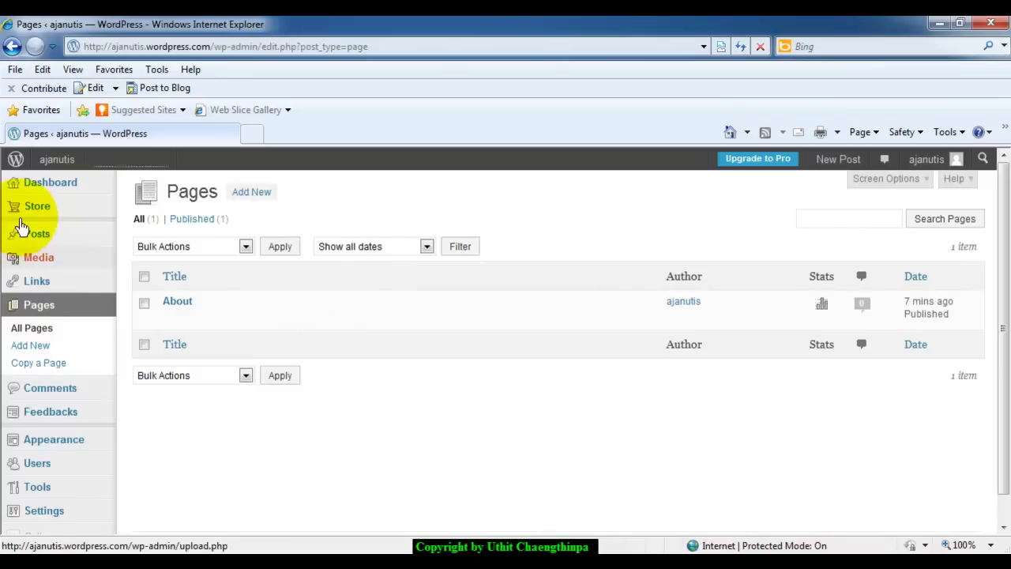
mouse_move(48, 158)
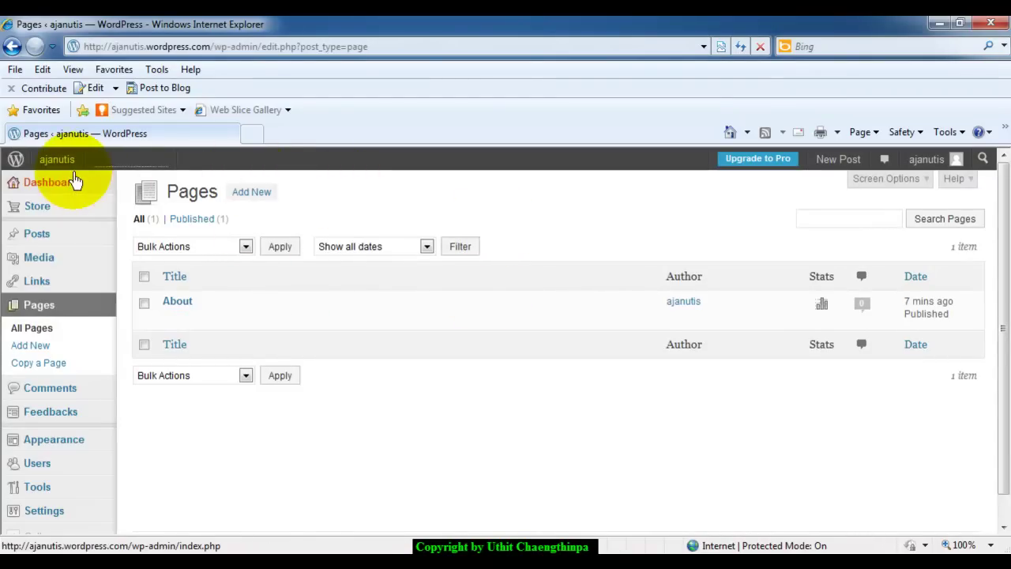
left_click(52, 187)
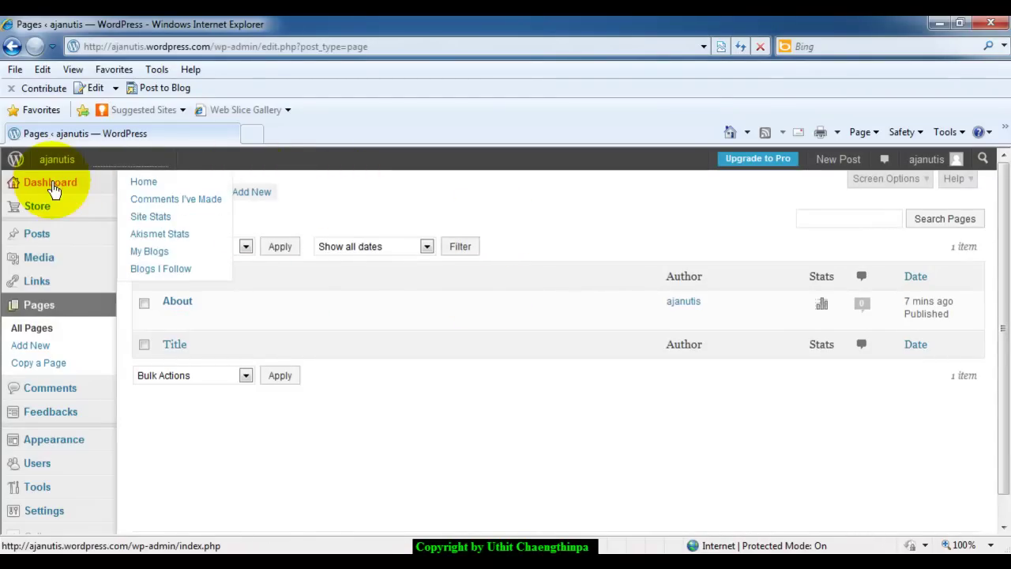